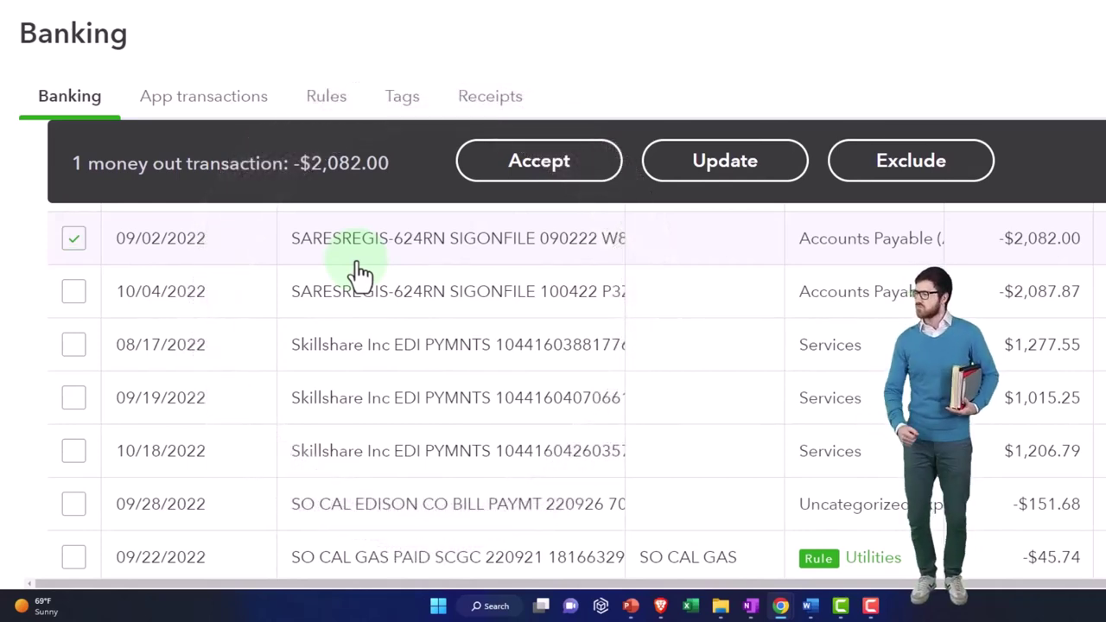
# Step: Expand the 09/02/2022 SARESREGIS -$2,082.00 payment and scroll down to its Memo
pyautogui.click(359, 260)
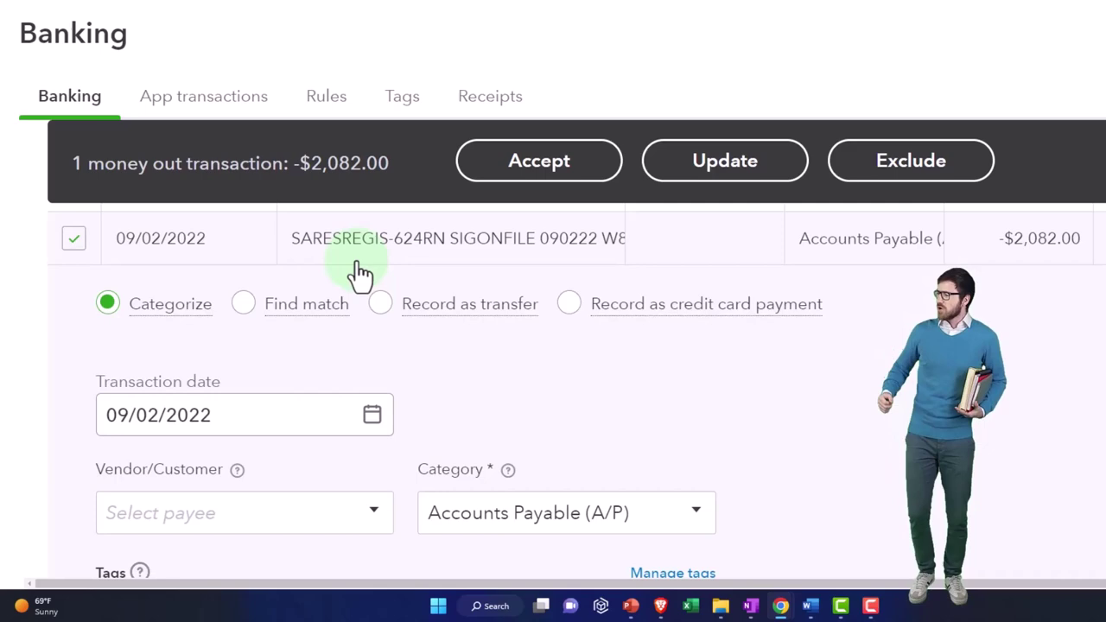
pyautogui.scroll(-1, 328, 304)
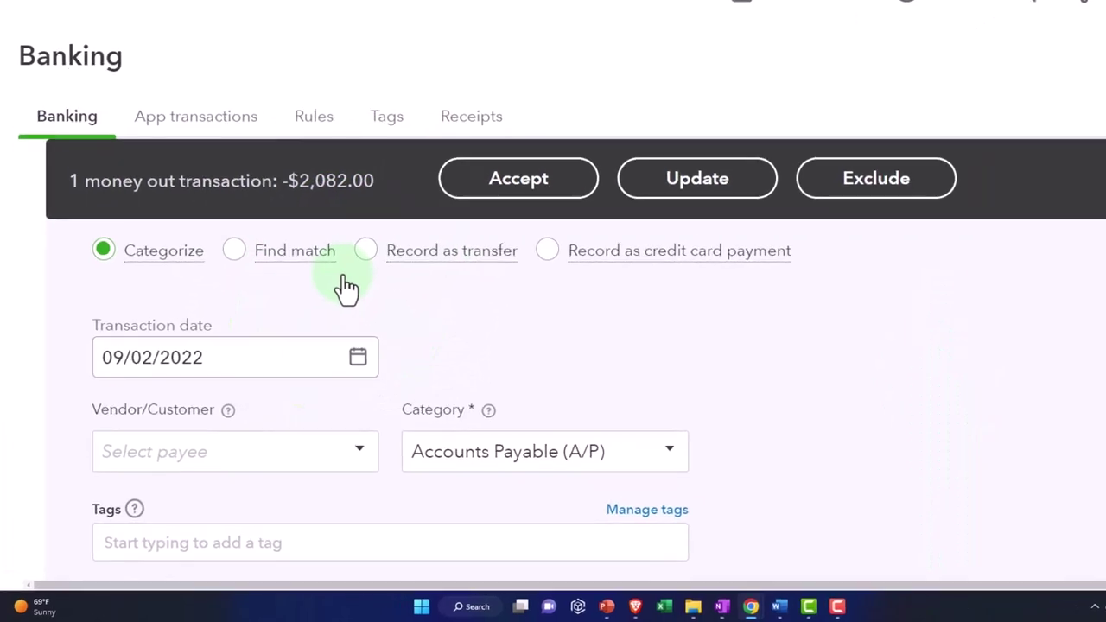
pyautogui.scroll(-3, 361, 275)
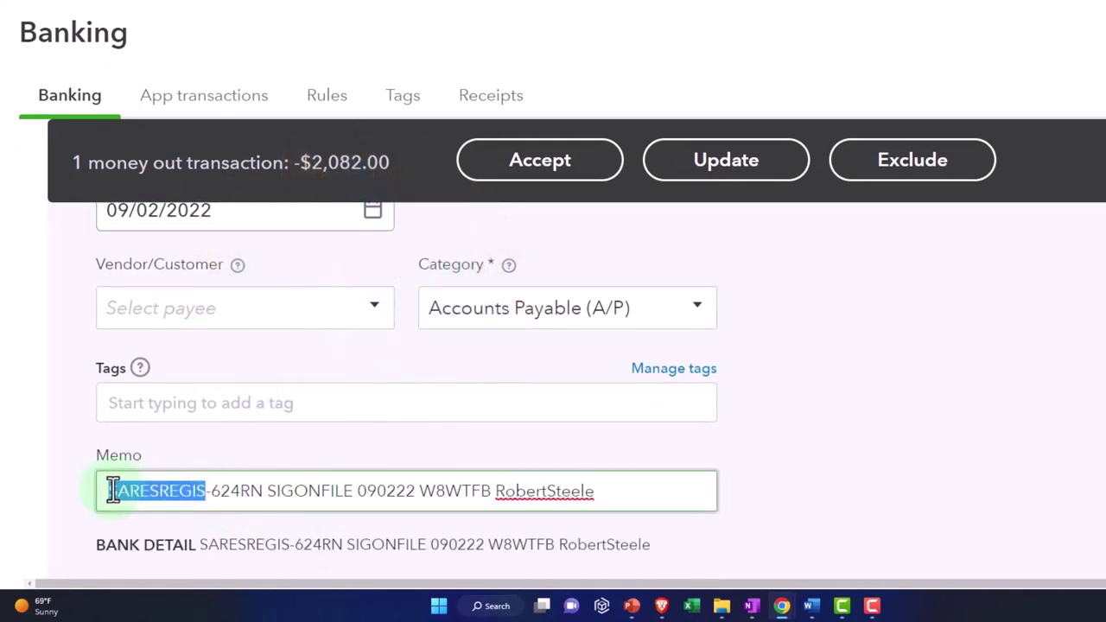
# Step: Paste SARESREGIS as the payee and save it as a new Vendor
pyautogui.click(148, 306)
pyautogui.write('SARESREGIS')
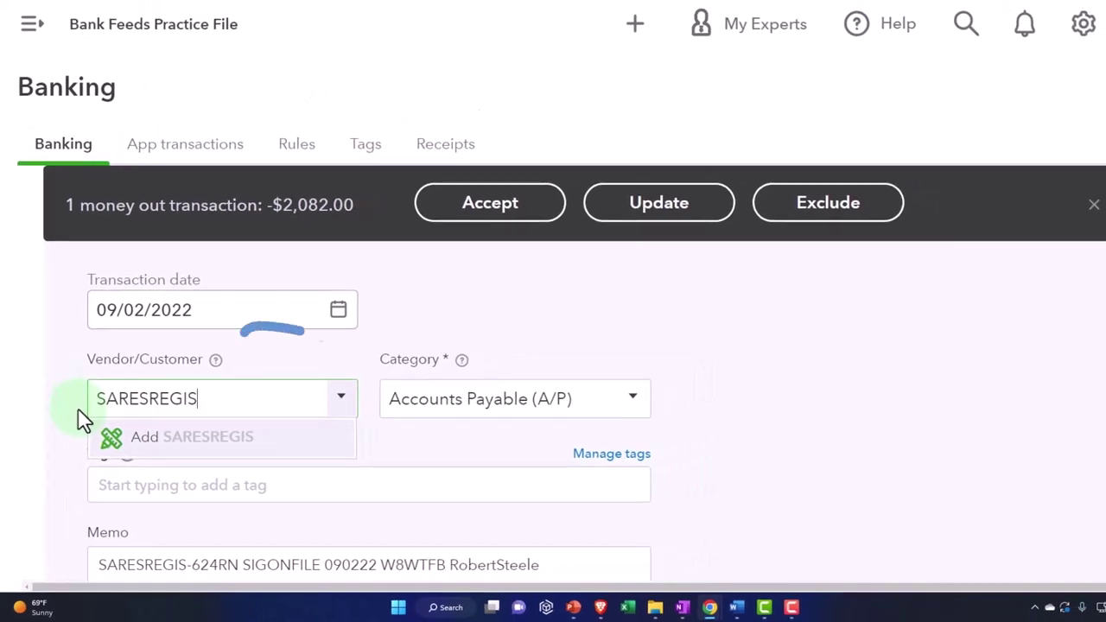
pyautogui.click(83, 421)
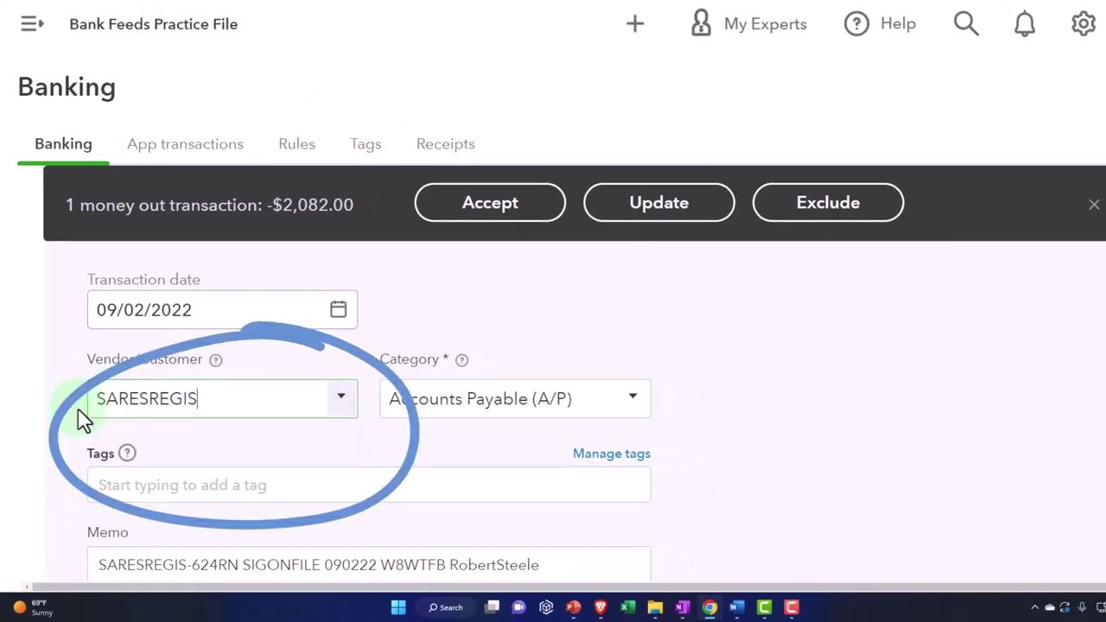
pyautogui.click(292, 398)
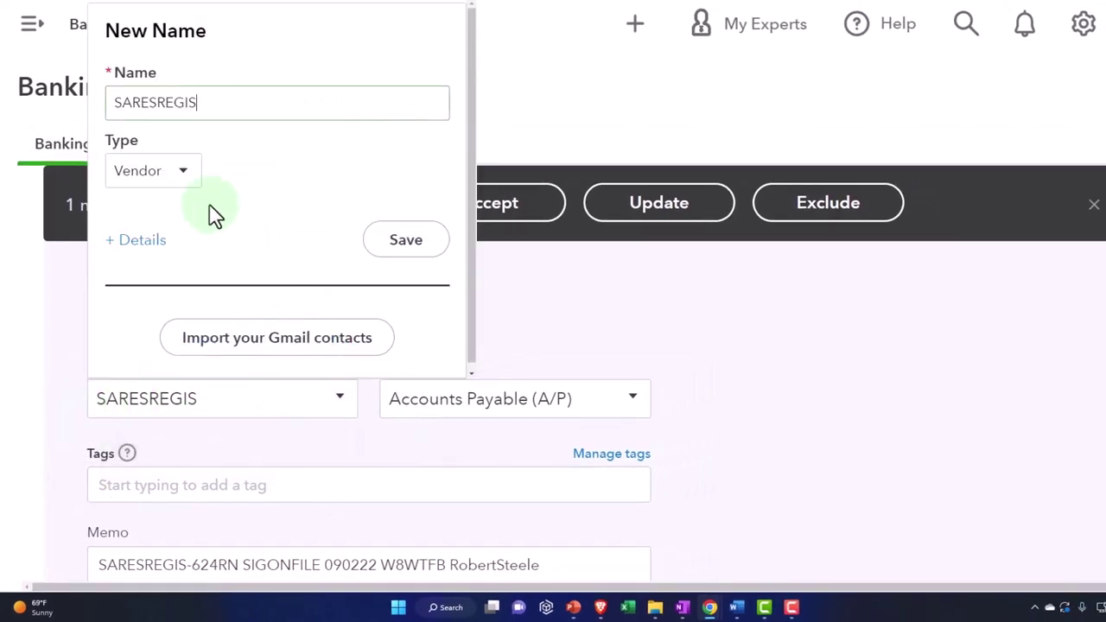
pyautogui.click(419, 249)
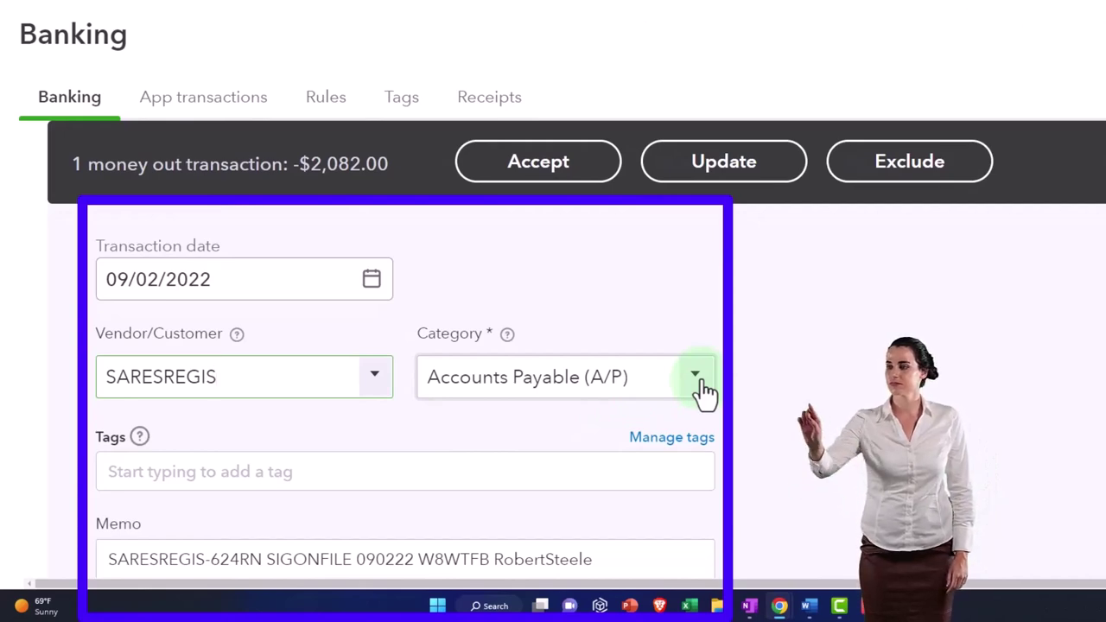
# Step: Start a new category account with account type Fixed Assets
pyautogui.click(698, 384)
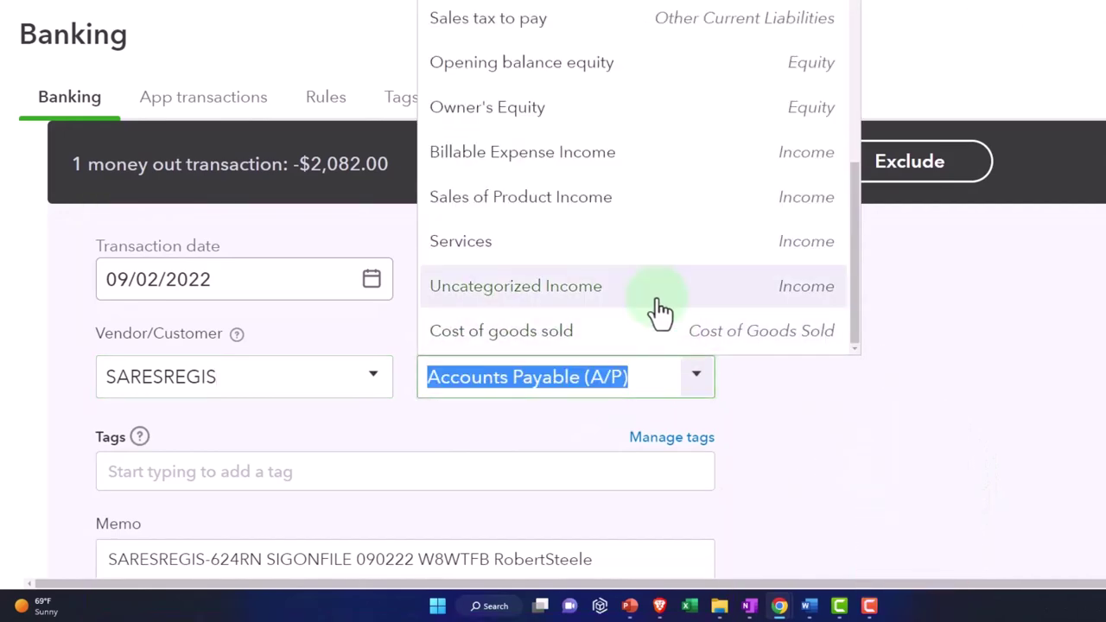
pyautogui.scroll(5, 659, 312)
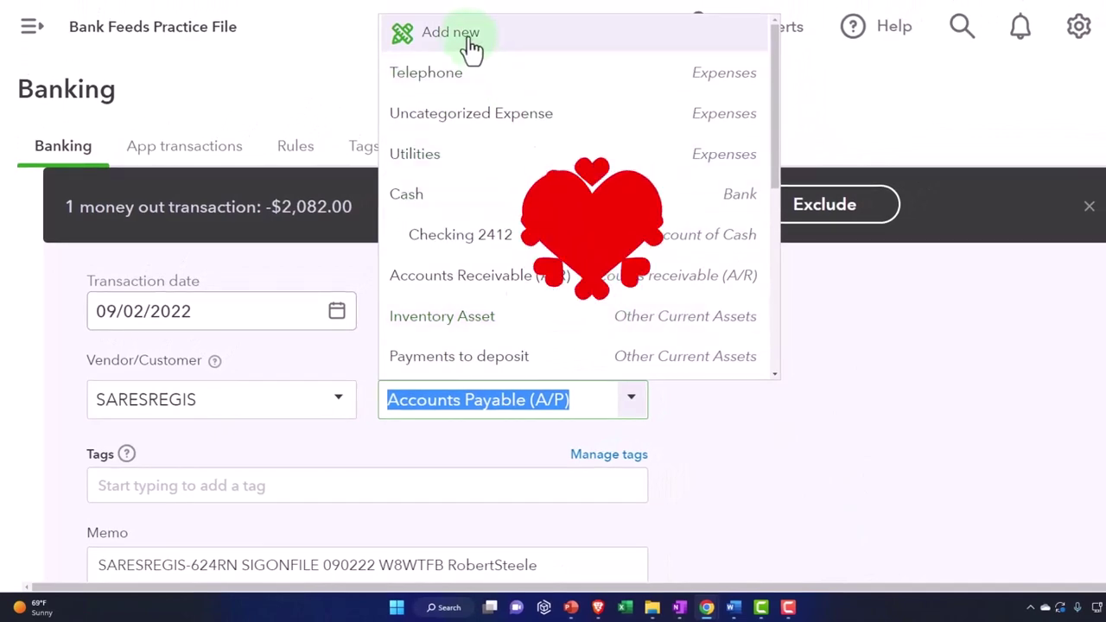
pyautogui.click(472, 44)
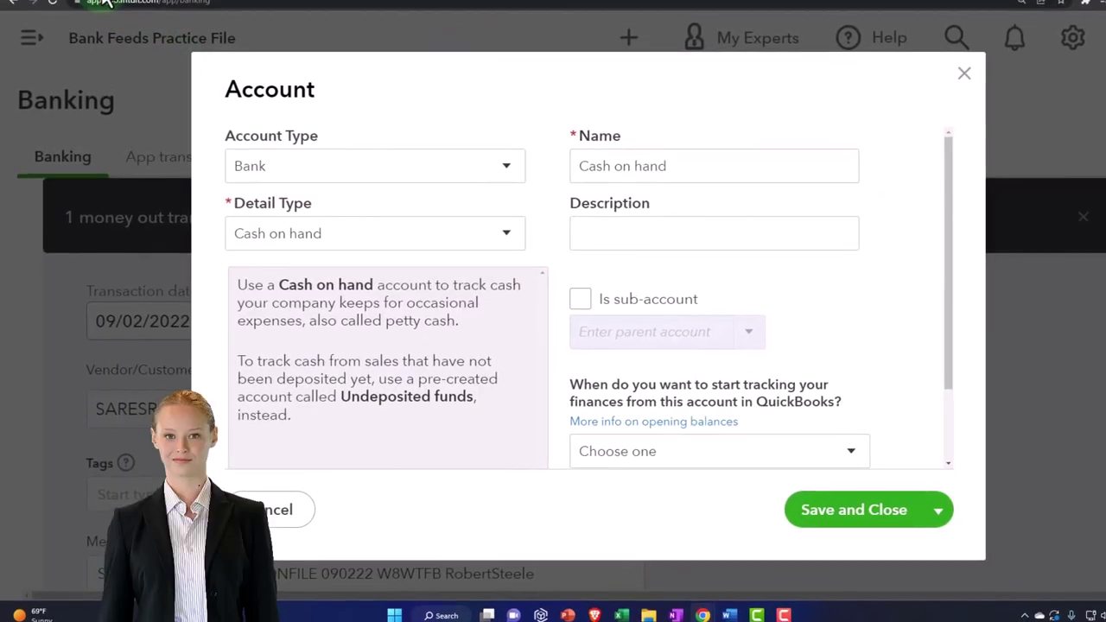
pyautogui.click(448, 157)
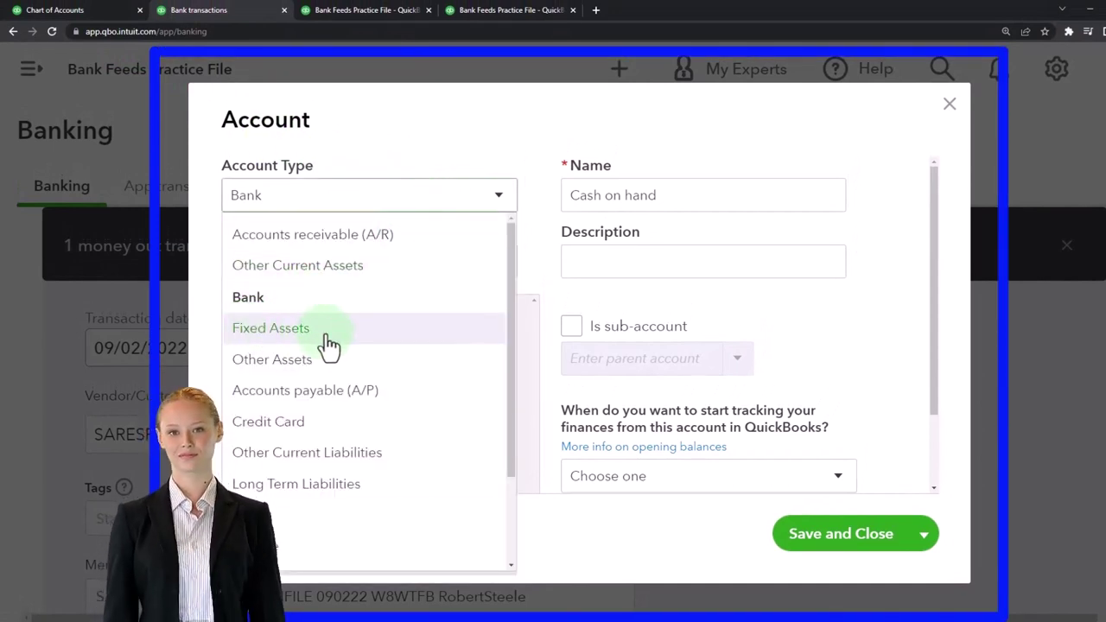
pyautogui.click(270, 328)
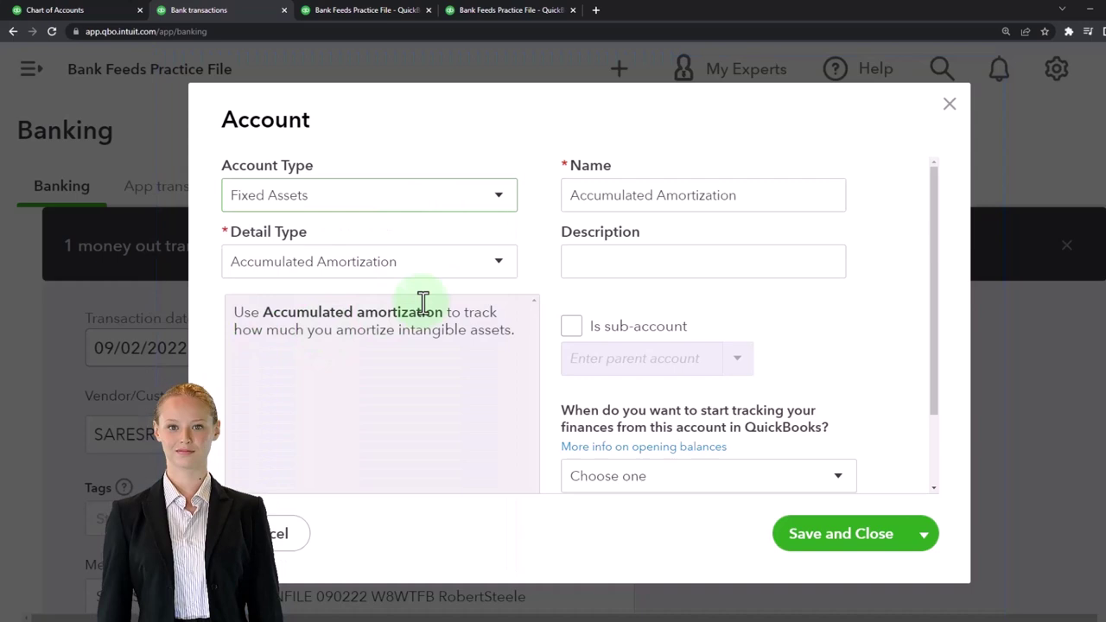
# Step: Set detail type Fixed Asset Furniture and name the account Equipment
pyautogui.click(499, 263)
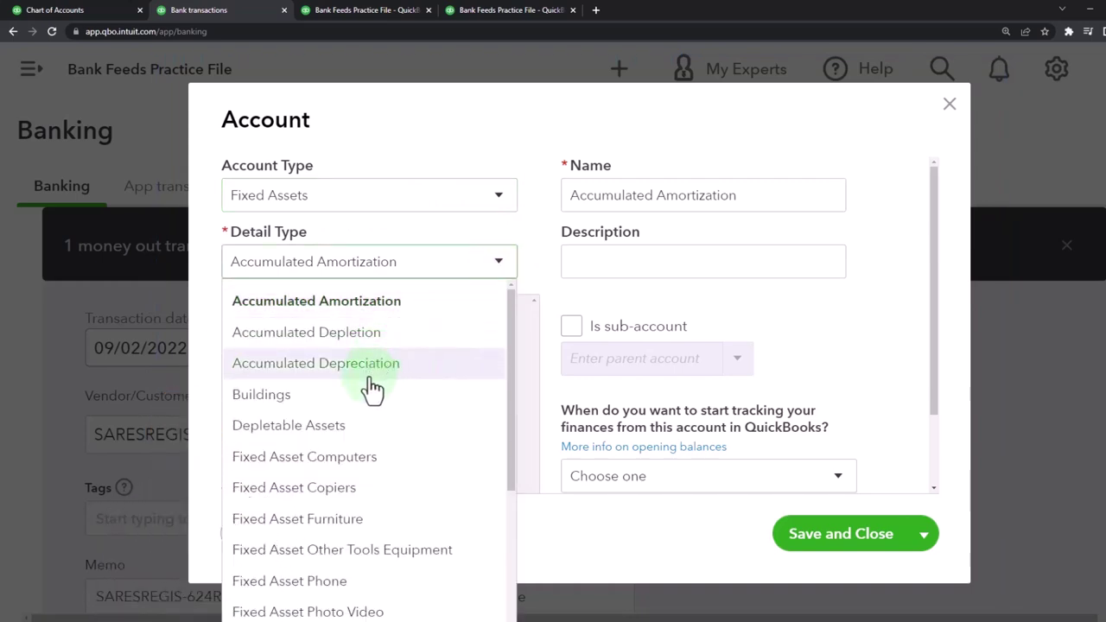
pyautogui.scroll(-1, 370, 436)
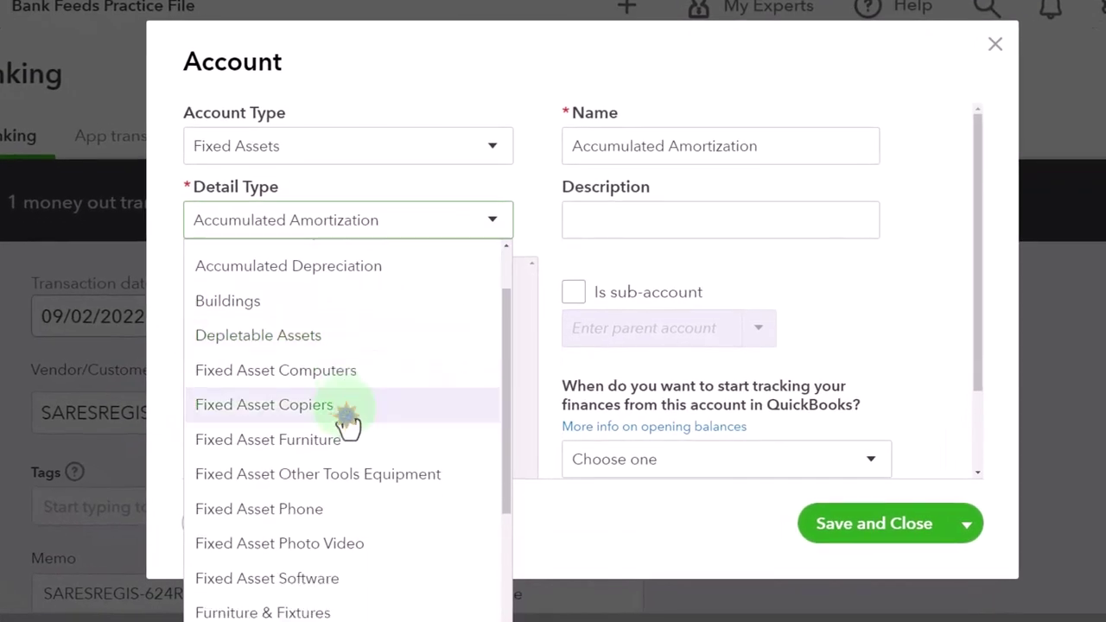
pyautogui.scroll(-1, 347, 424)
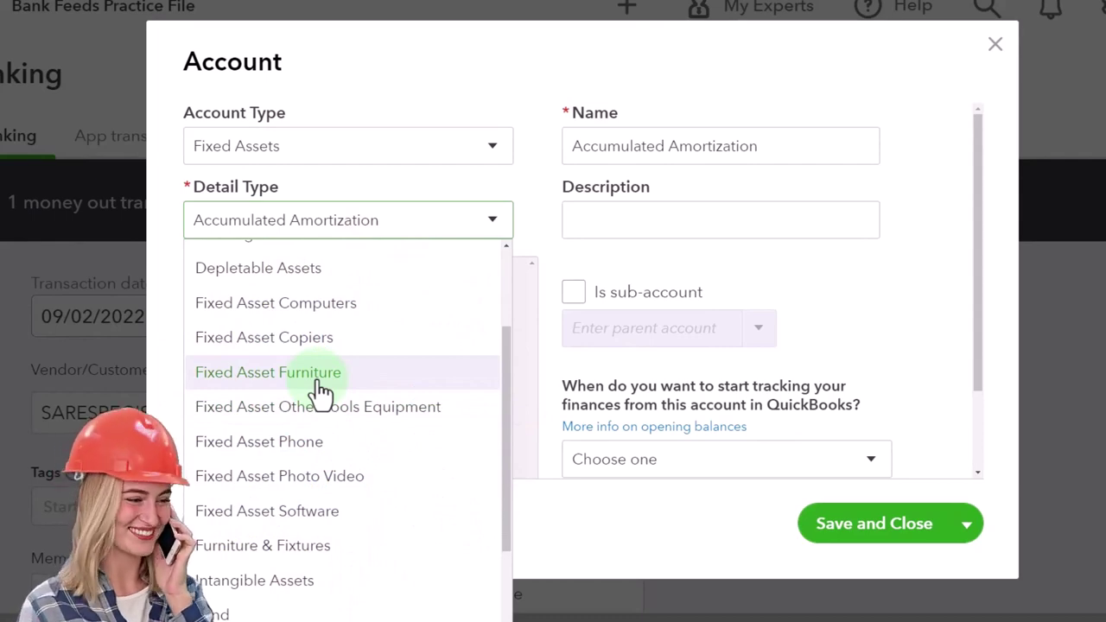
pyautogui.click(319, 375)
pyautogui.moveTo(743, 147); pyautogui.dragTo(565, 148)
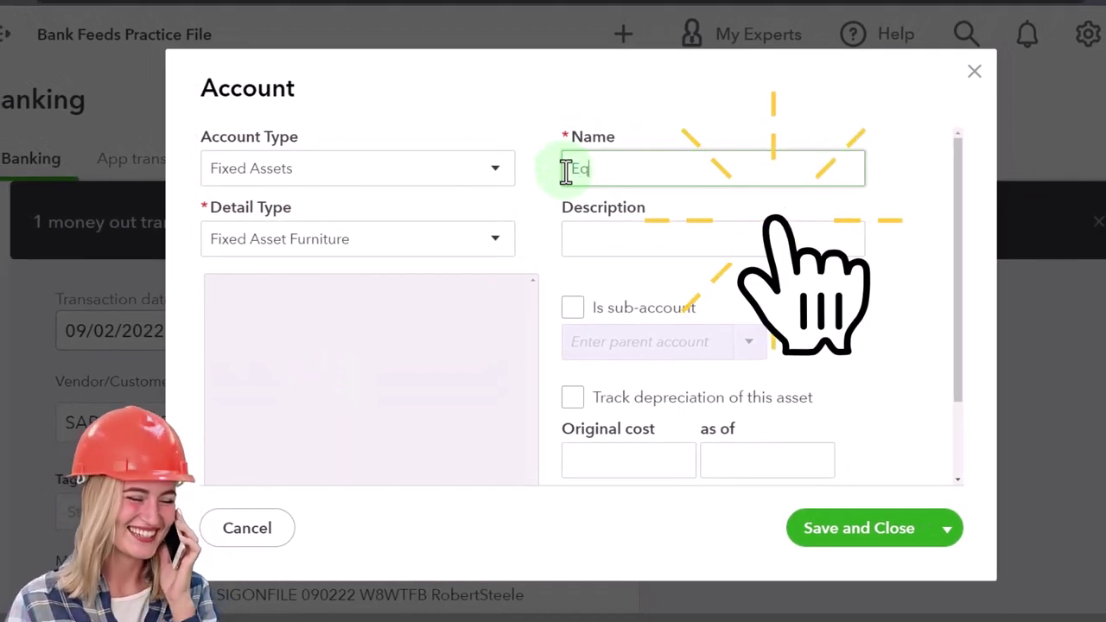
pyautogui.write('Equipment')
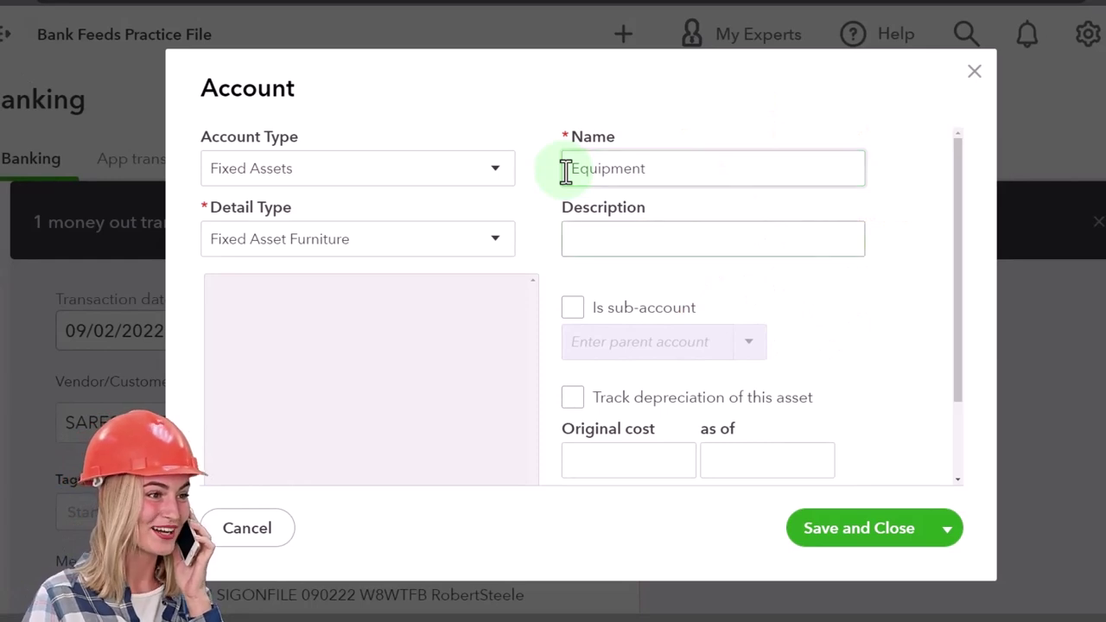
pyautogui.press('Tab')
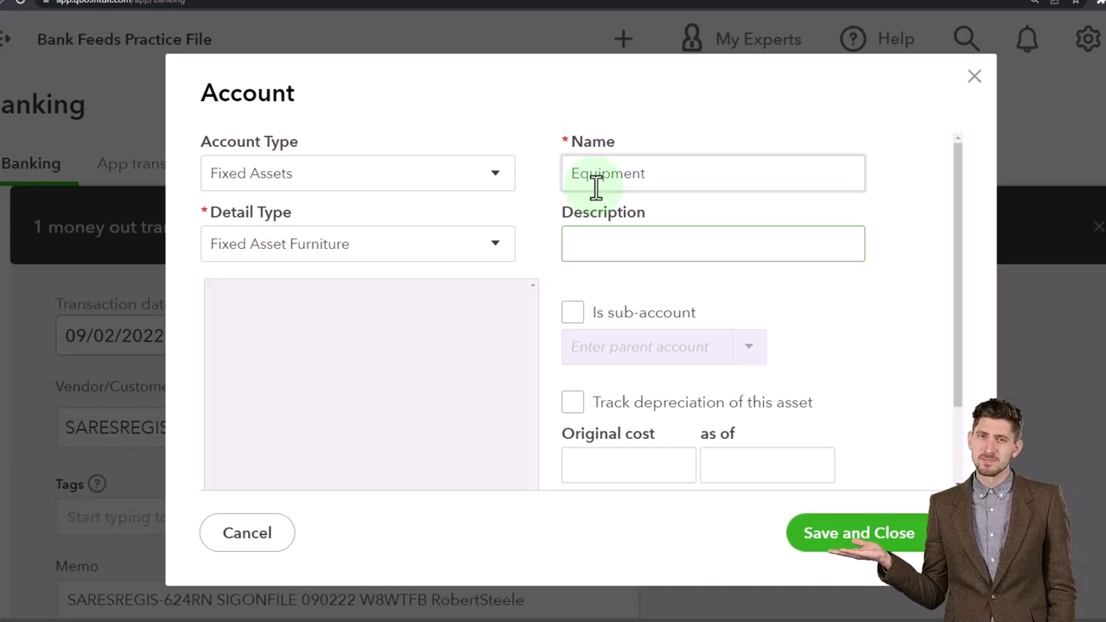
pyautogui.scroll(-2, 604, 216)
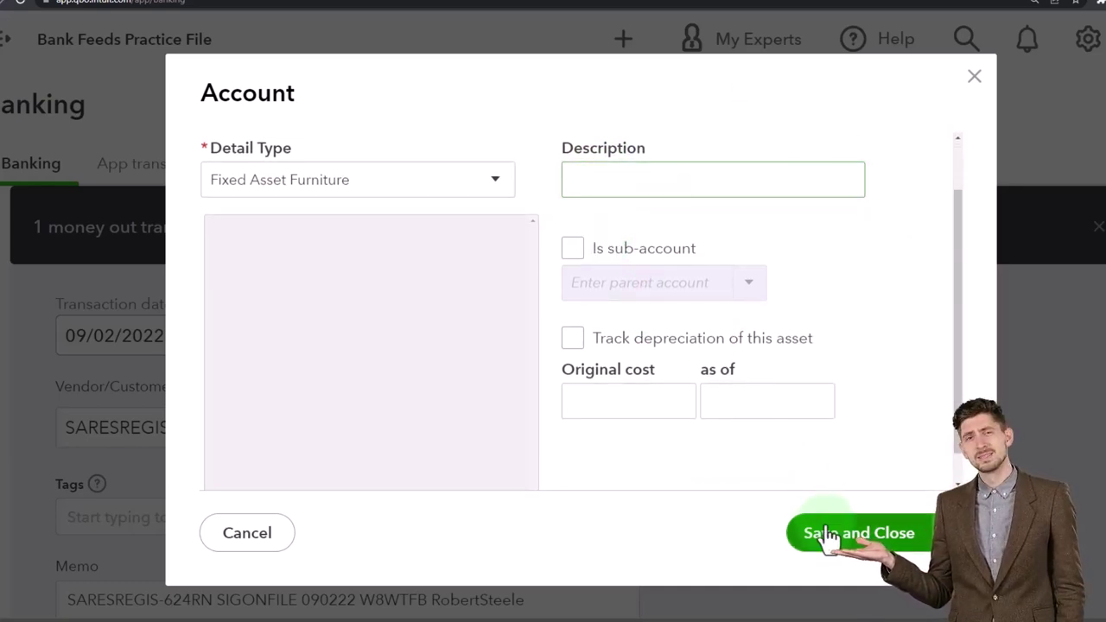
# Step: Save the Equipment account as the transaction's category
pyautogui.click(829, 534)
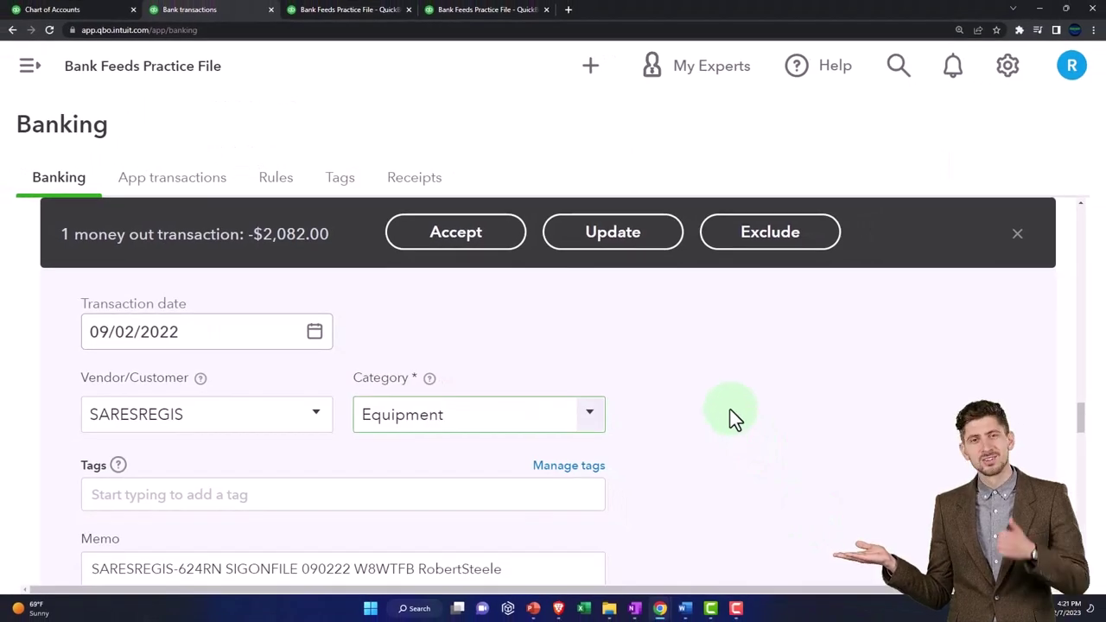
pyautogui.scroll(-1, 730, 414)
pyautogui.scroll(-2, 592, 425)
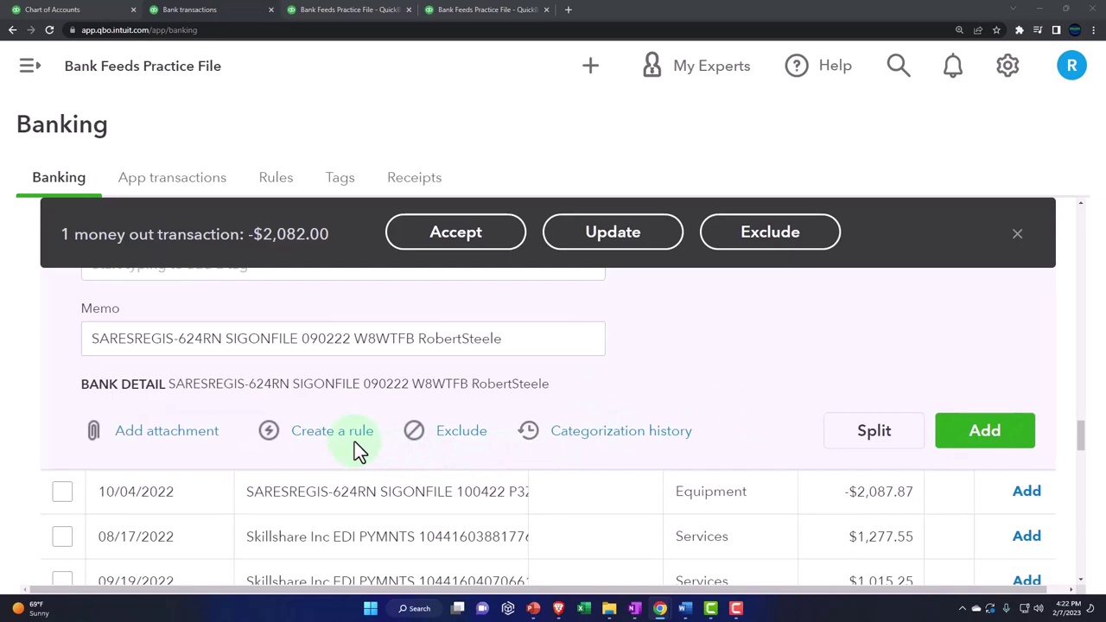
pyautogui.scroll(1, 346, 445)
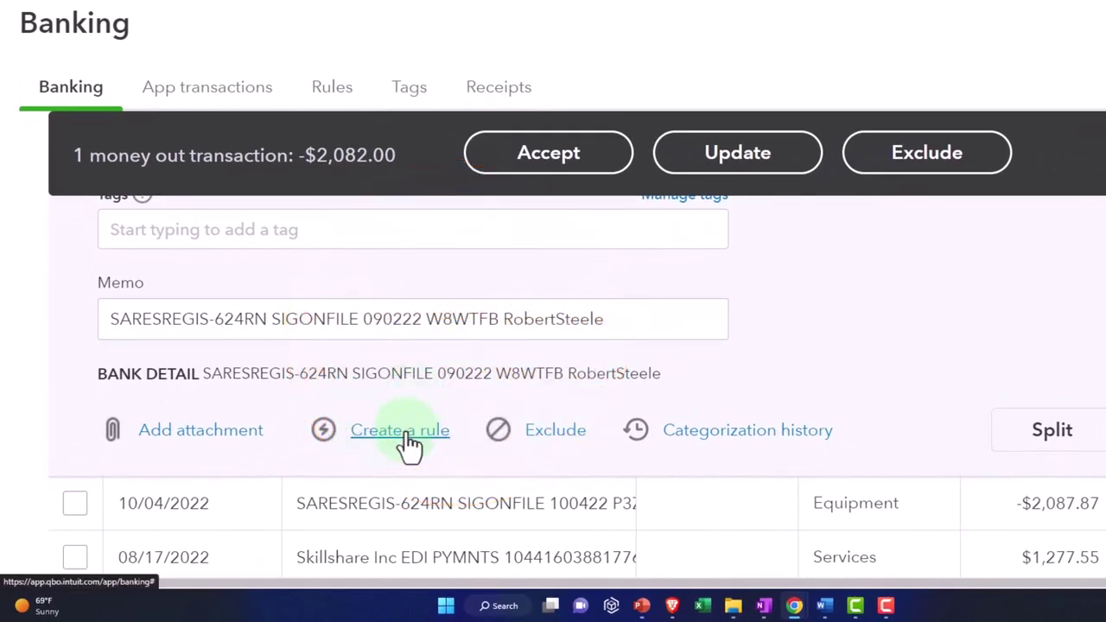
# Step: Create a bank rule from this transaction for money out, all bank accounts, matching all conditions
pyautogui.click(404, 439)
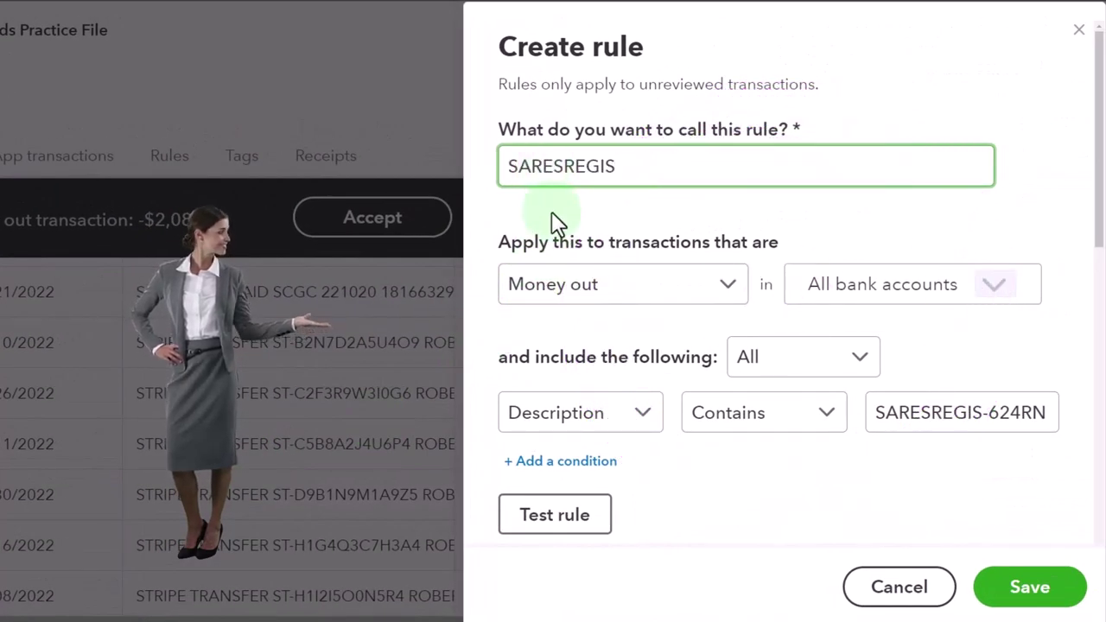
pyautogui.click(731, 289)
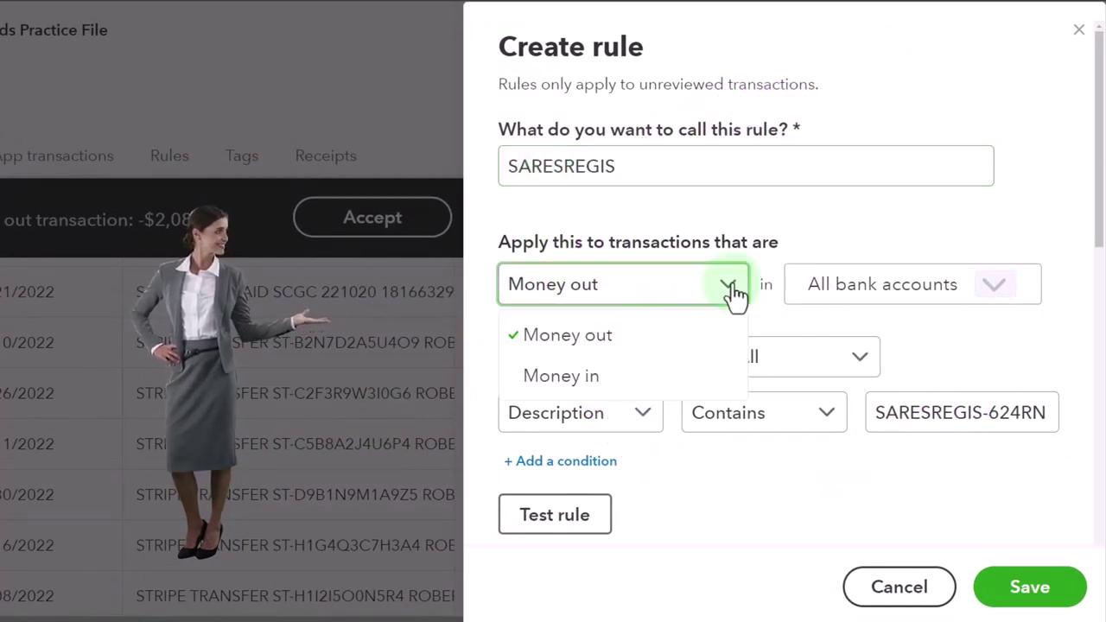
pyautogui.click(993, 294)
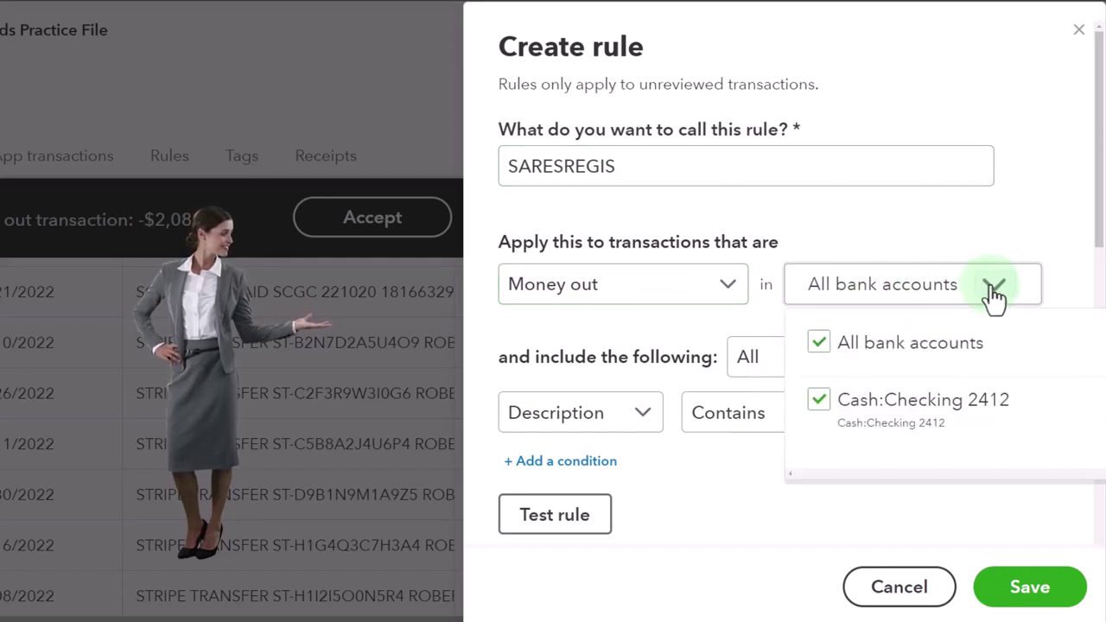
pyautogui.click(994, 294)
pyautogui.scroll(-2, 990, 298)
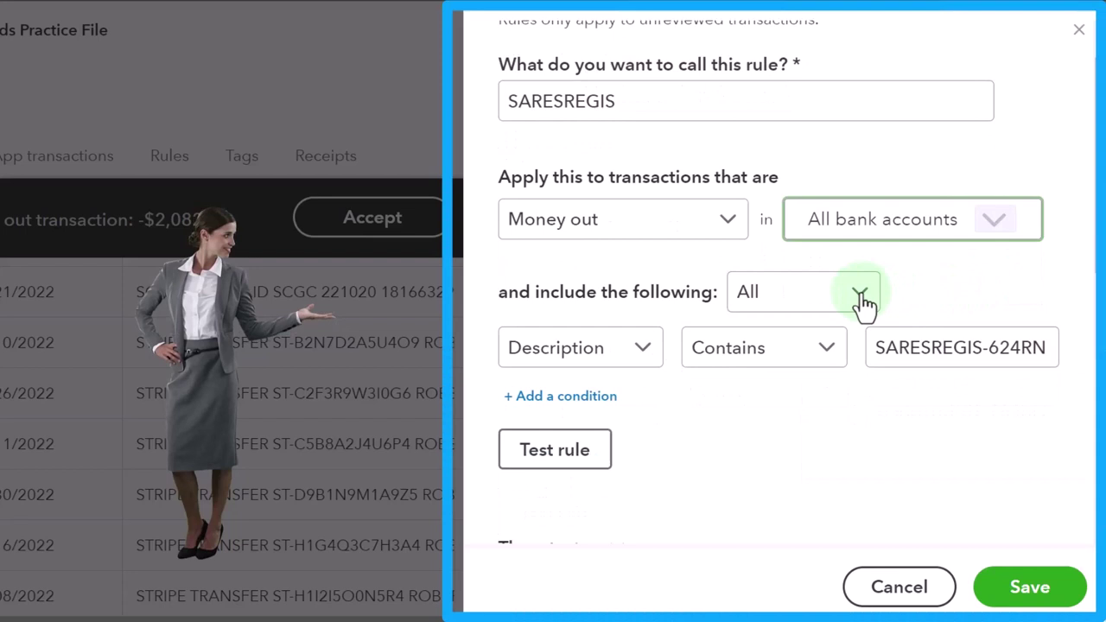
pyautogui.click(862, 297)
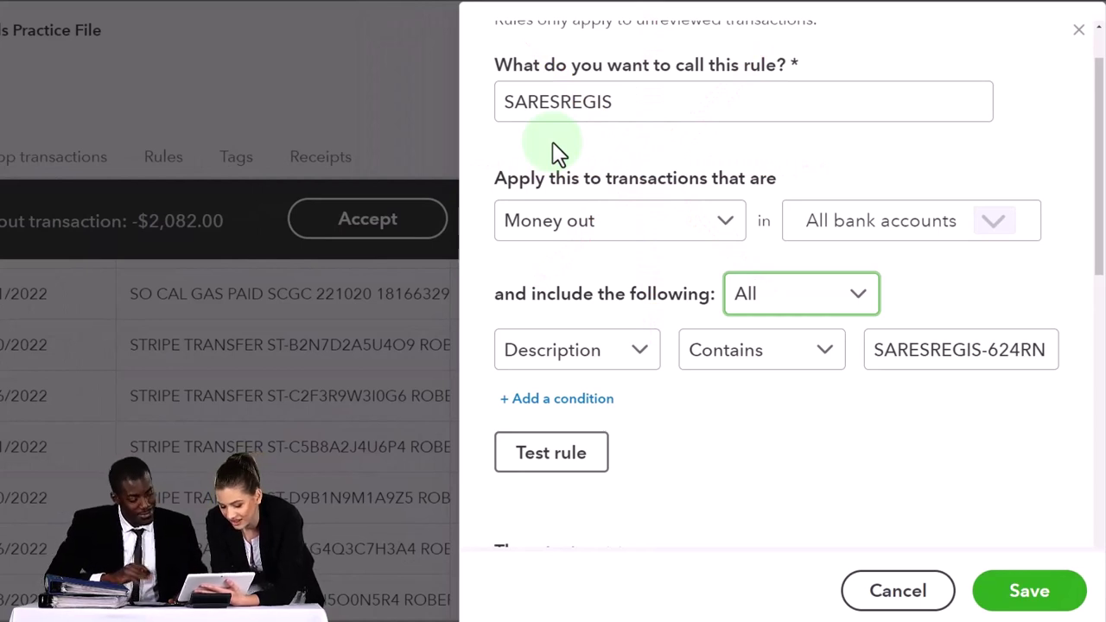
pyautogui.click(815, 308)
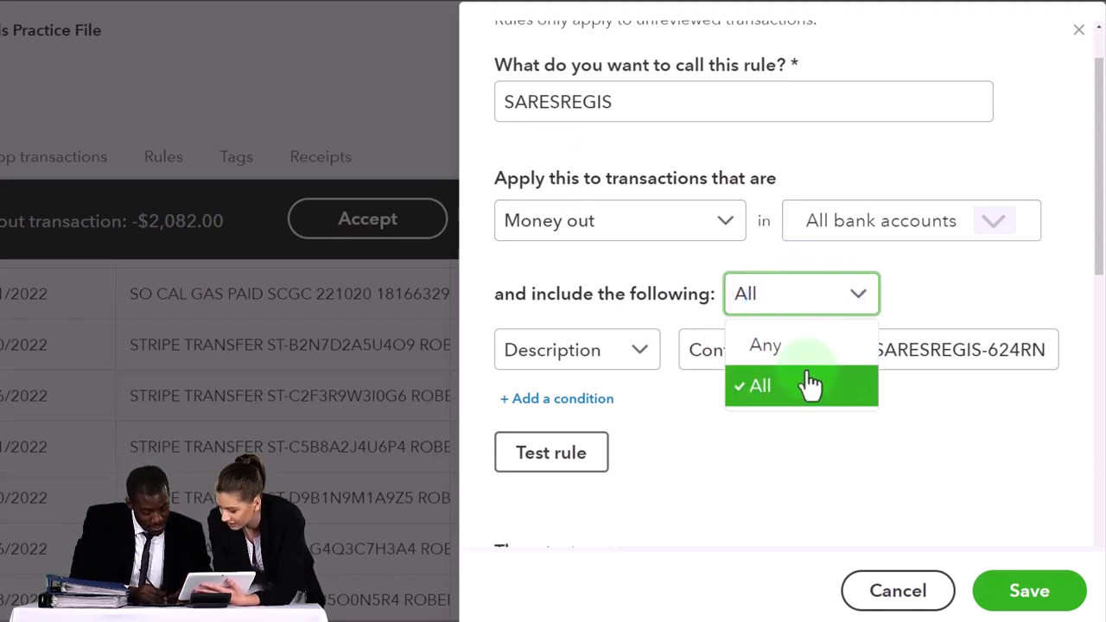
pyautogui.click(930, 303)
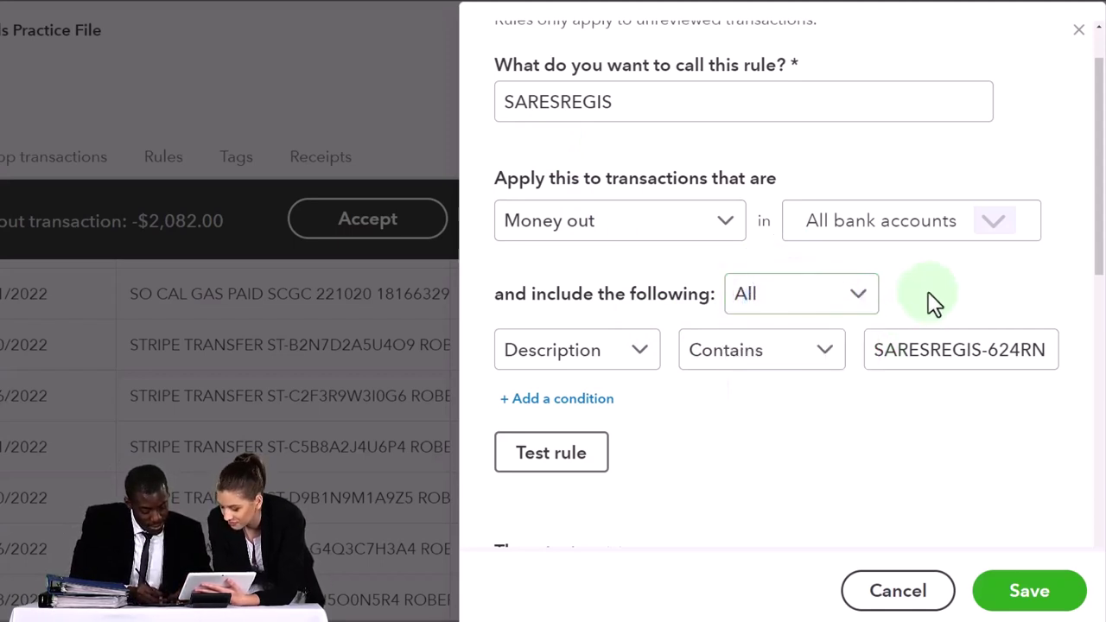
# Step: Set the rule condition to Bank text Contains SARESREGIS
pyautogui.click(640, 350)
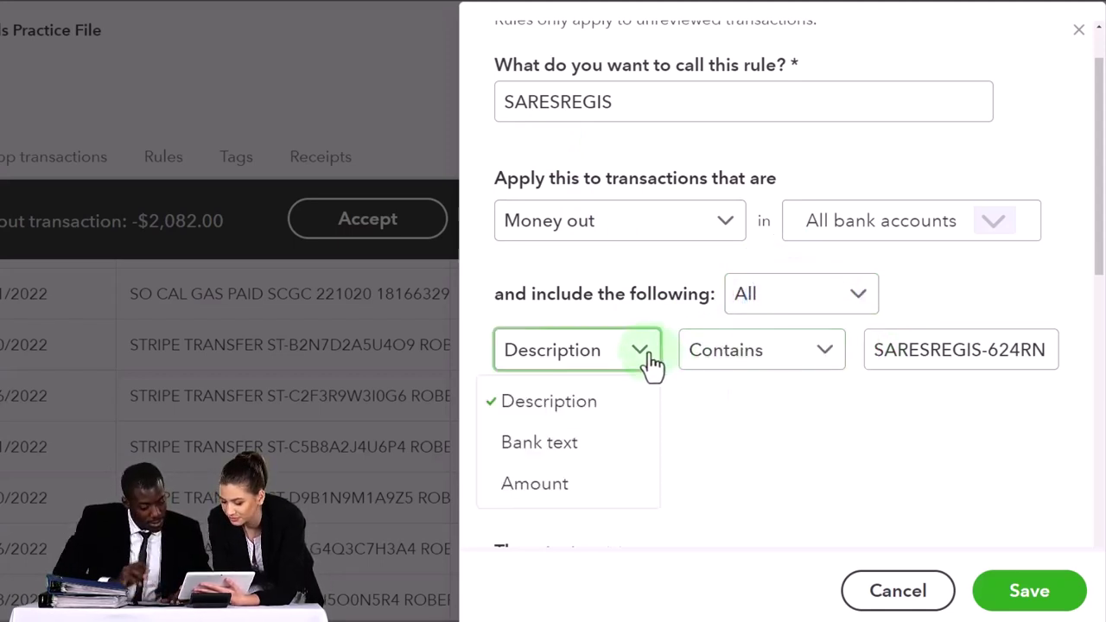
pyautogui.click(589, 445)
pyautogui.click(804, 365)
pyautogui.click(808, 363)
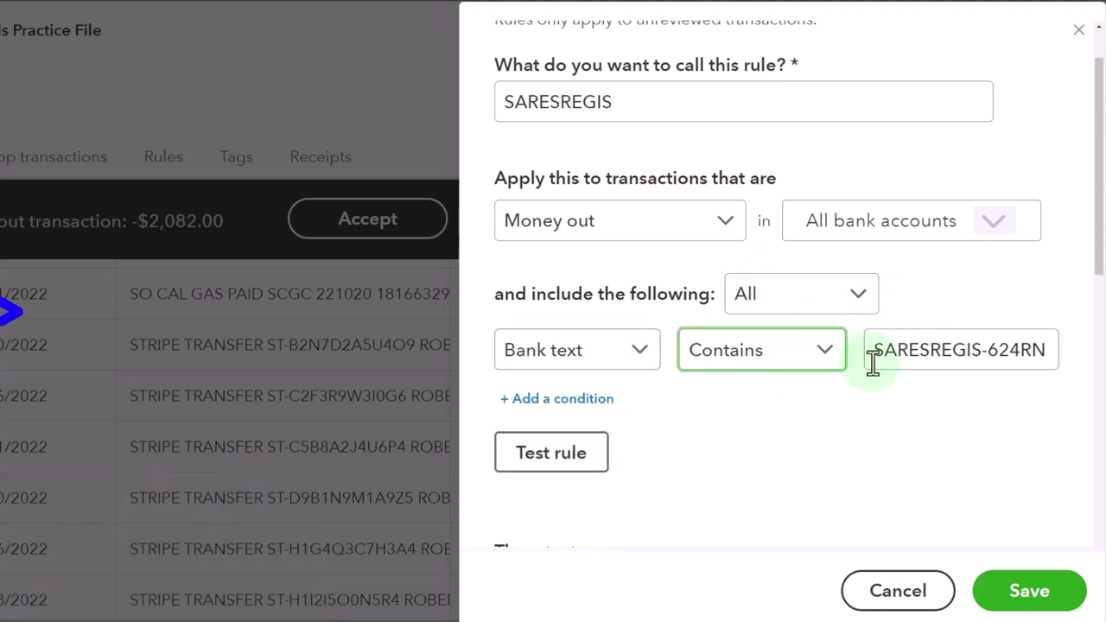
pyautogui.click(881, 356)
pyautogui.hotkey('ctrl', 'z')
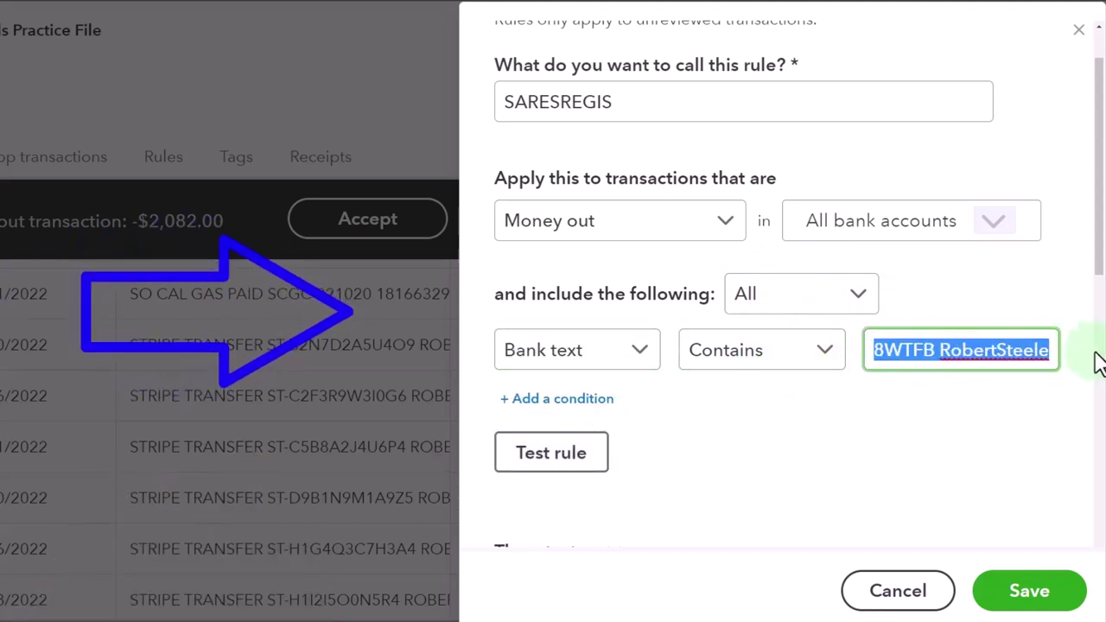
pyautogui.write('SARESREGIS')
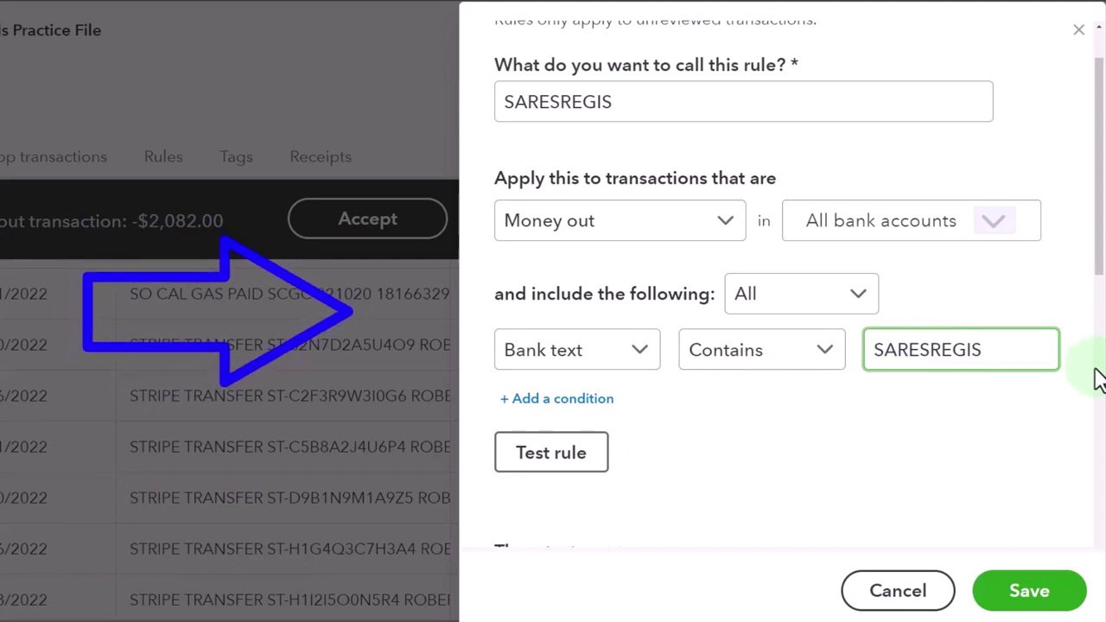
pyautogui.click(609, 400)
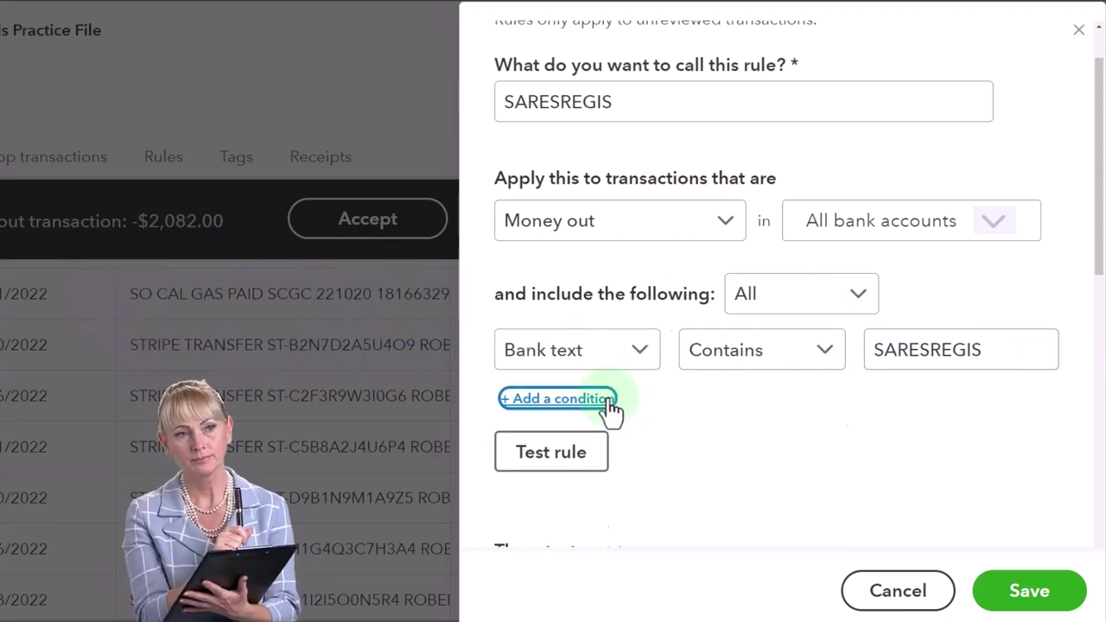
pyautogui.click(634, 415)
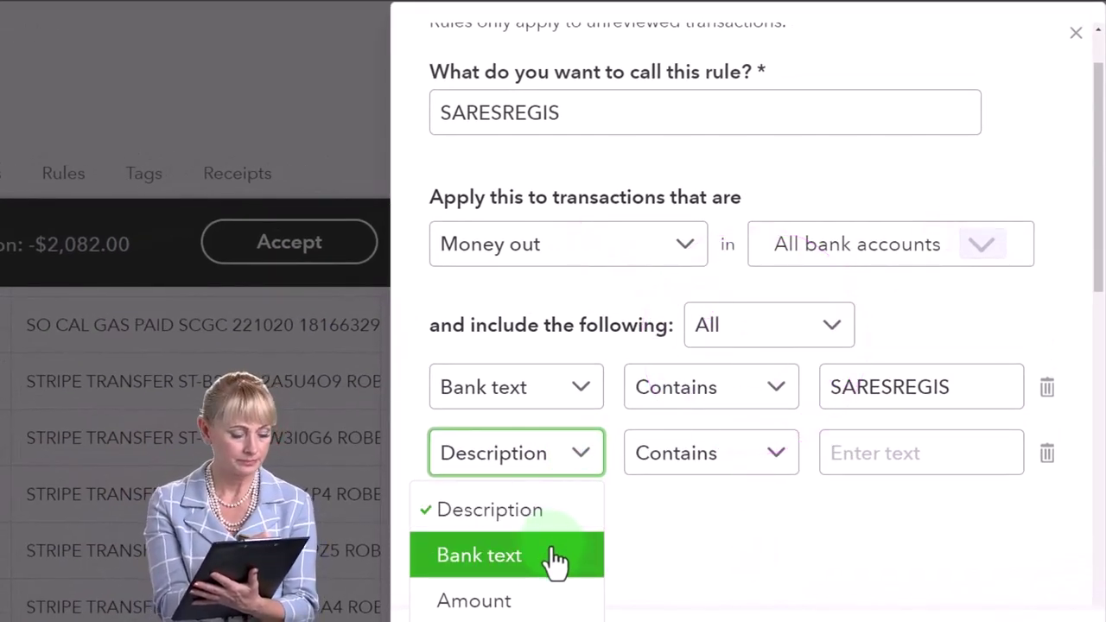
pyautogui.click(549, 597)
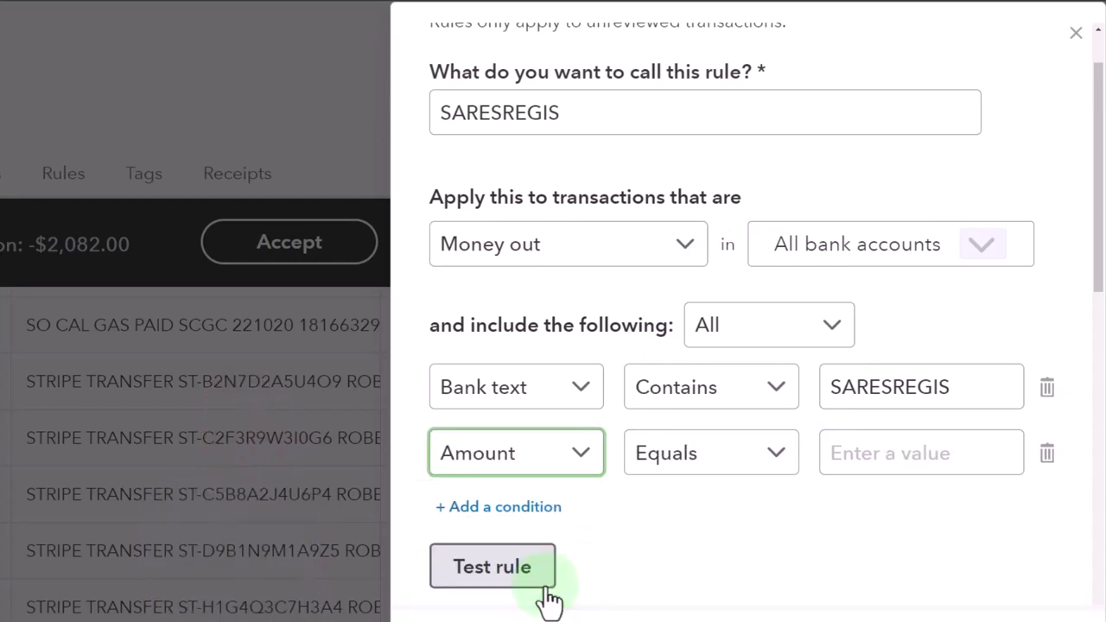
pyautogui.click(741, 461)
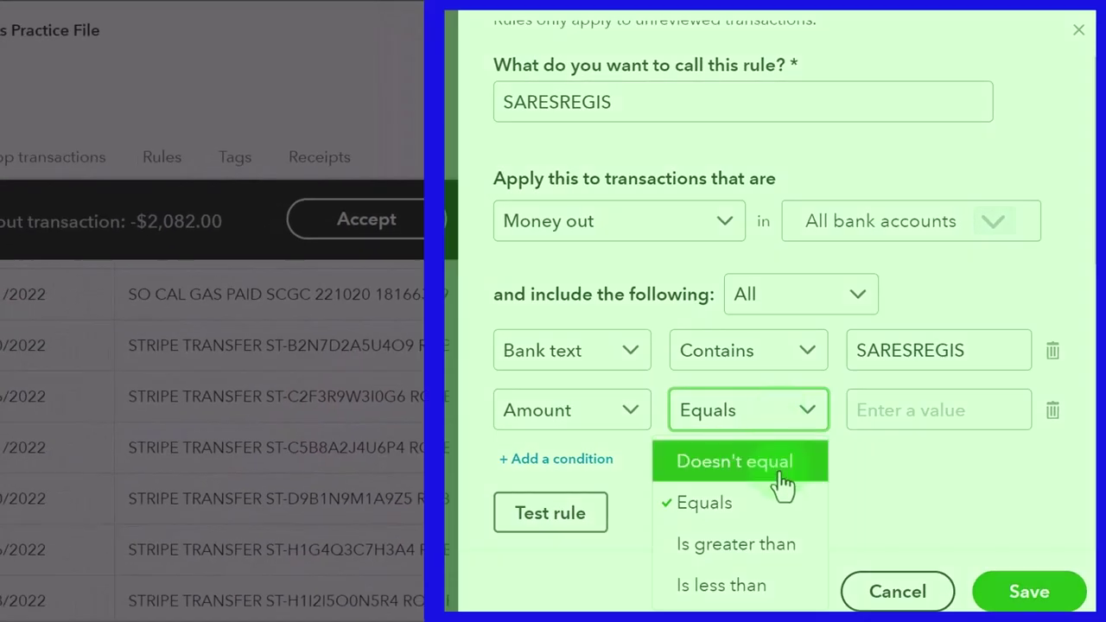
pyautogui.click(774, 544)
pyautogui.click(900, 416)
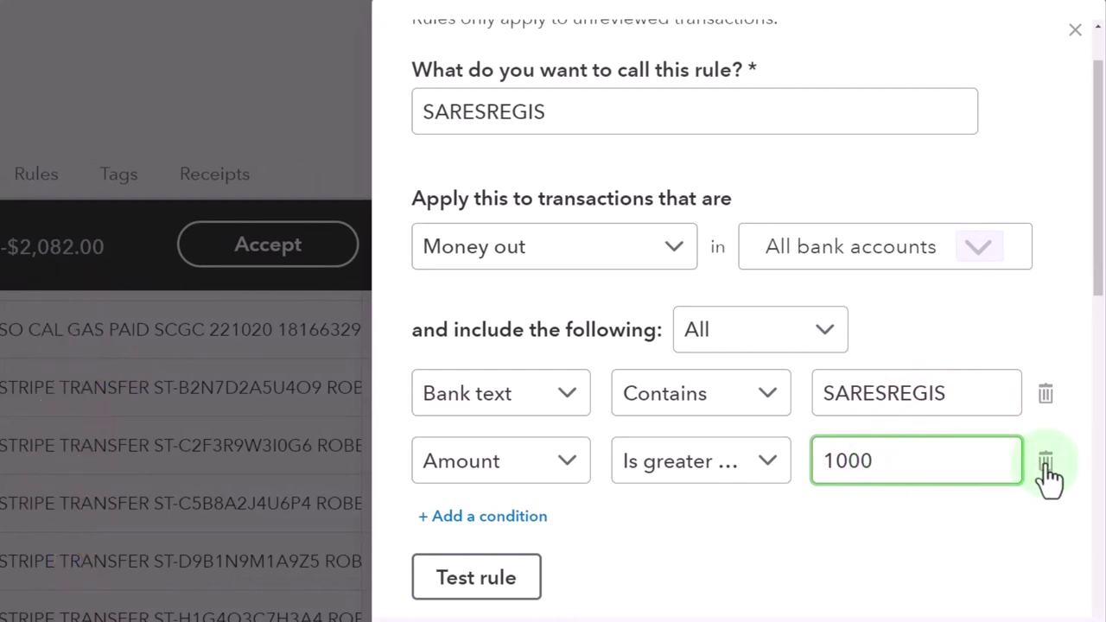
pyautogui.click(1046, 466)
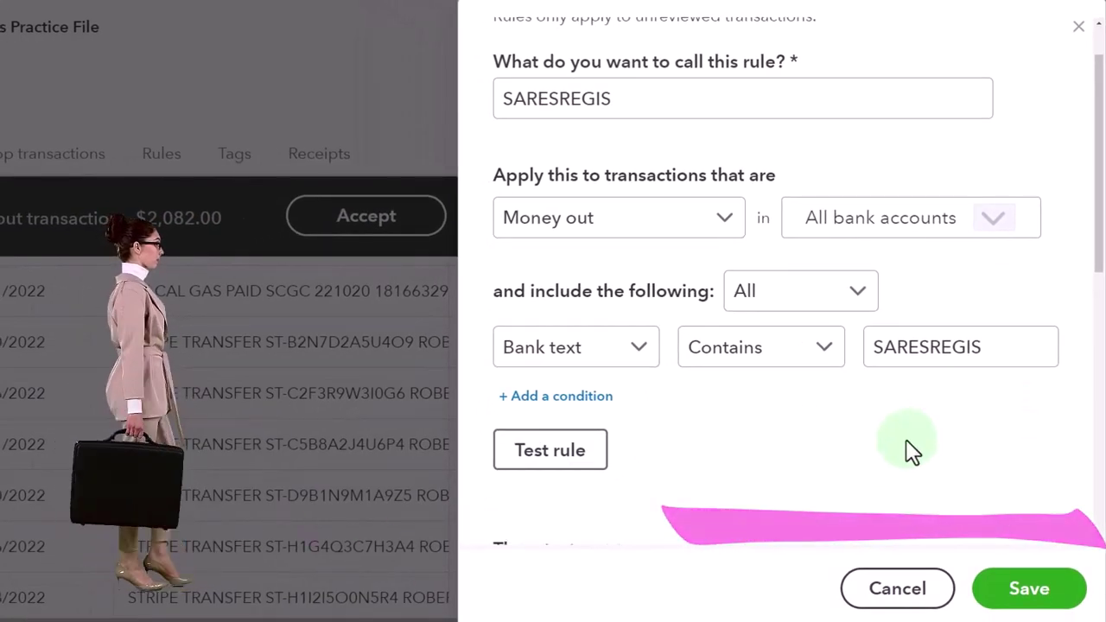
pyautogui.scroll(-2, 906, 452)
pyautogui.scroll(-5, 912, 450)
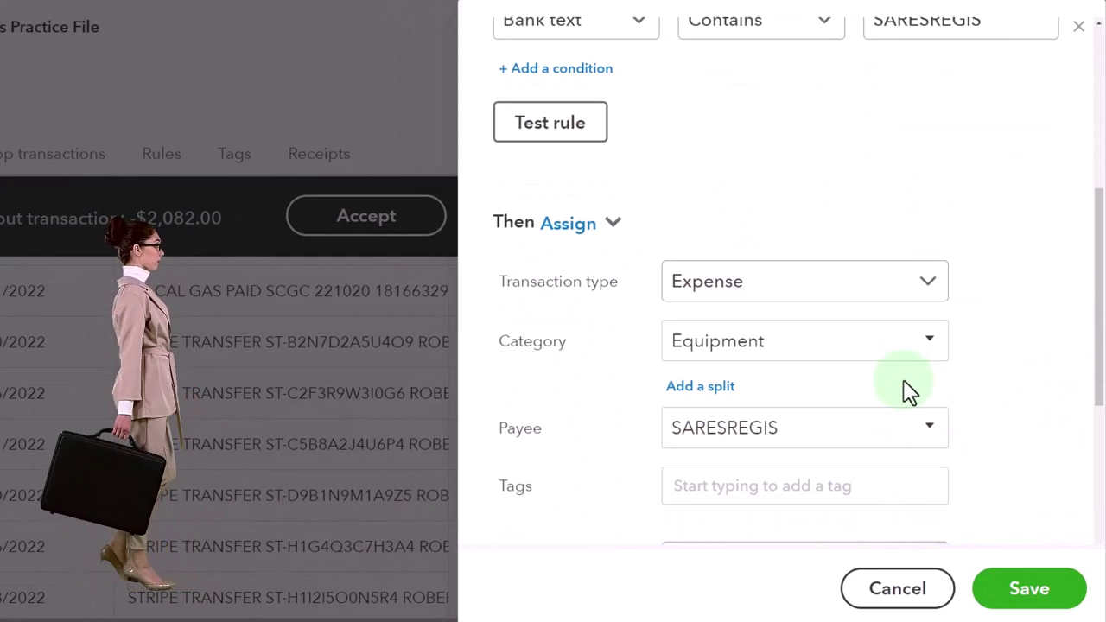
pyautogui.click(930, 283)
pyautogui.click(931, 287)
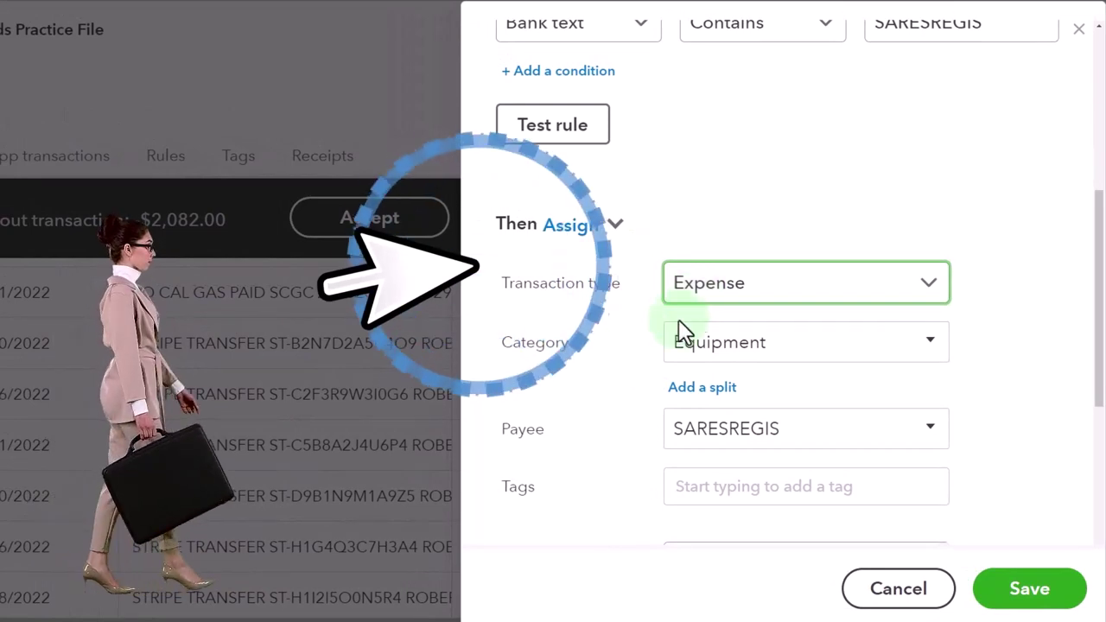
pyautogui.scroll(-1, 638, 372)
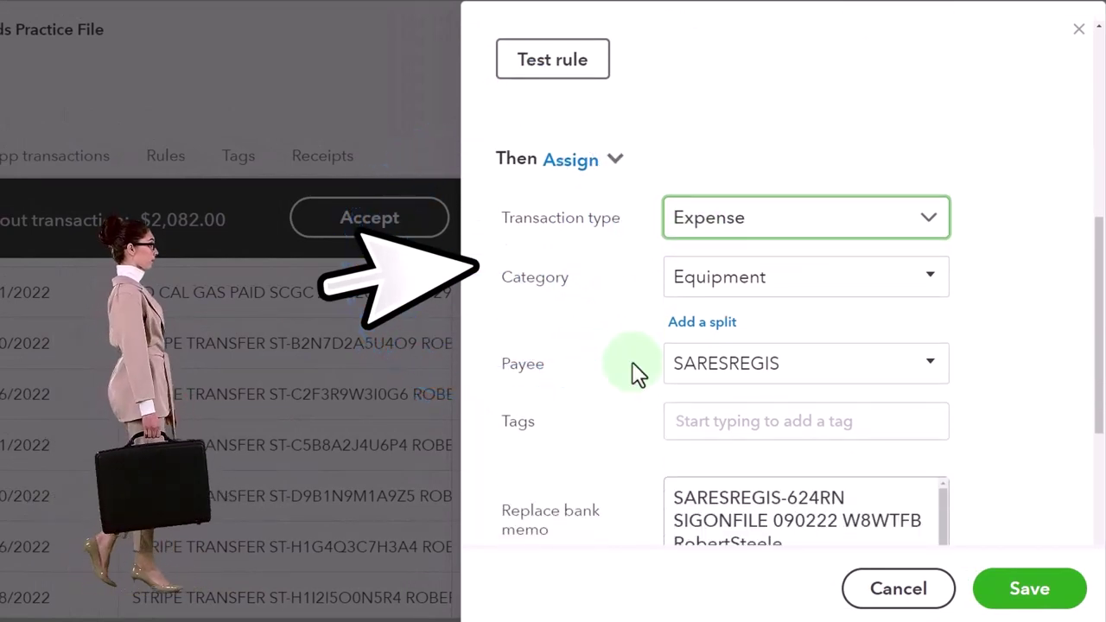
pyautogui.click(930, 281)
pyautogui.click(933, 285)
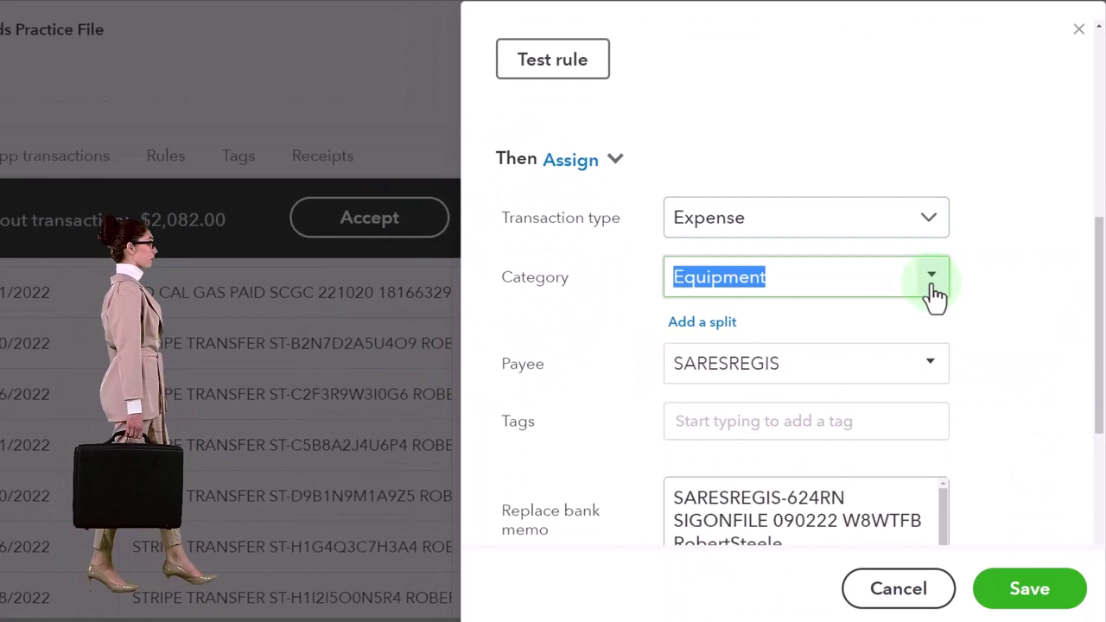
pyautogui.scroll(-3, 962, 279)
pyautogui.scroll(-1, 965, 287)
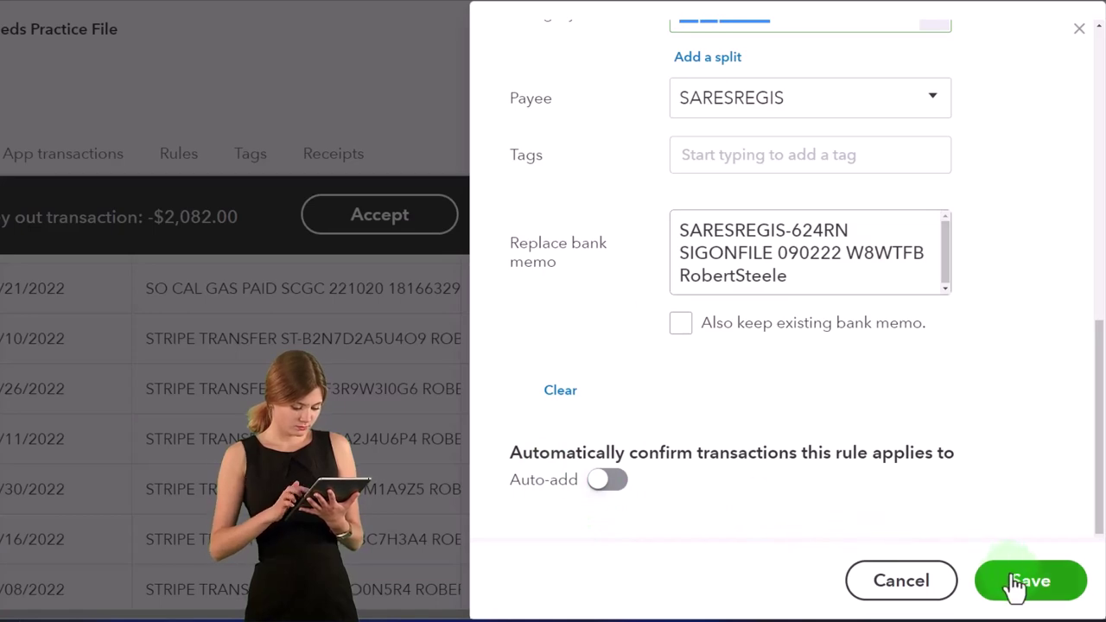
pyautogui.scroll(5, 820, 487)
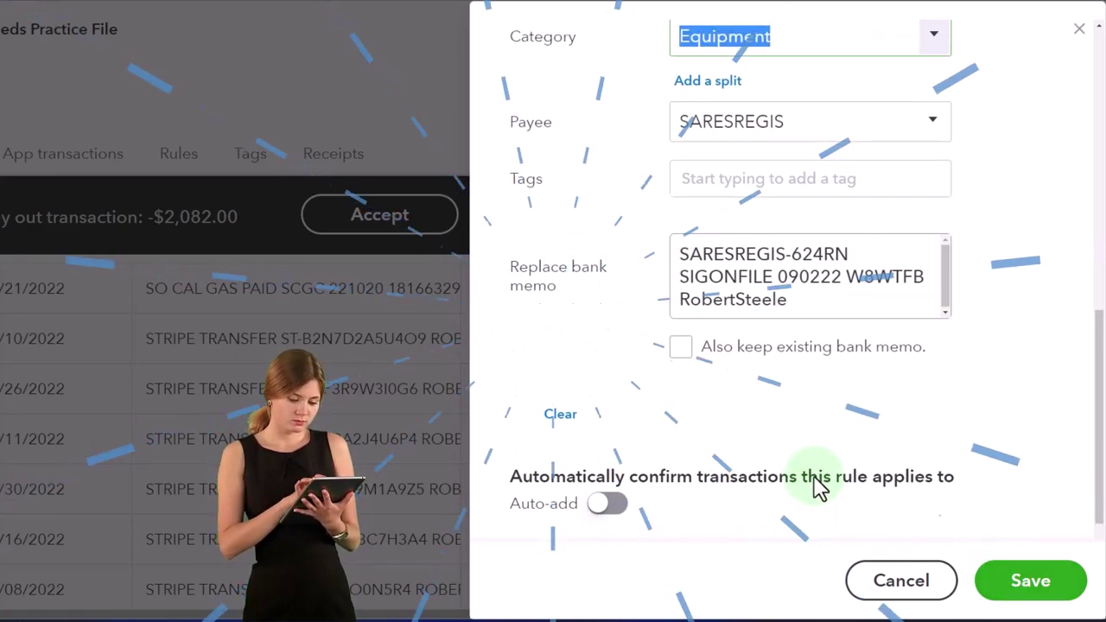
pyautogui.scroll(5, 815, 477)
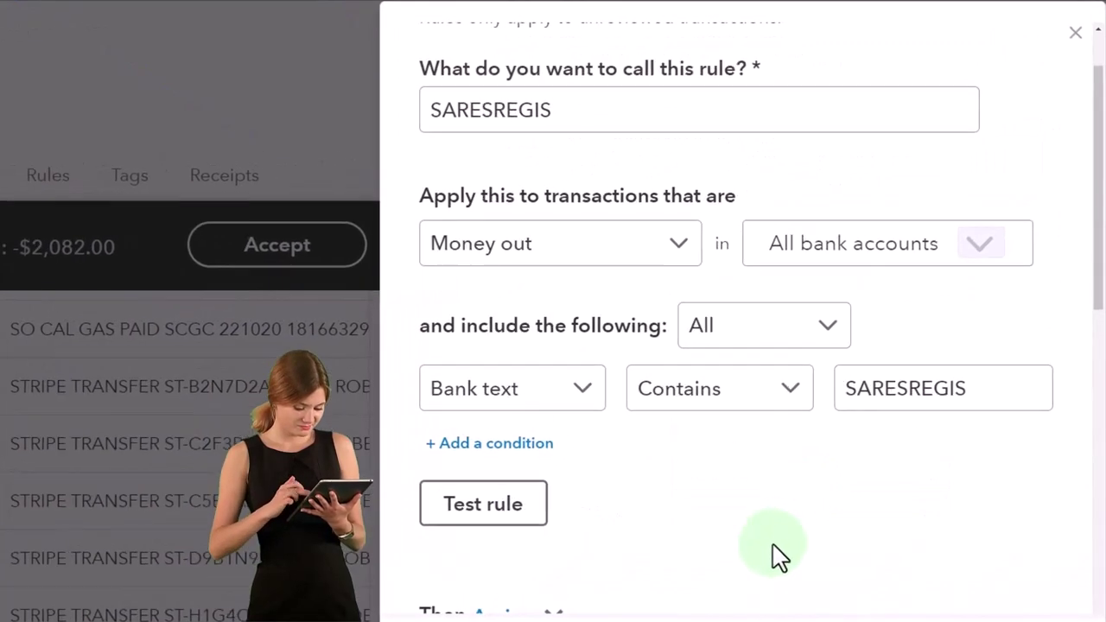
pyautogui.scroll(2, 814, 490)
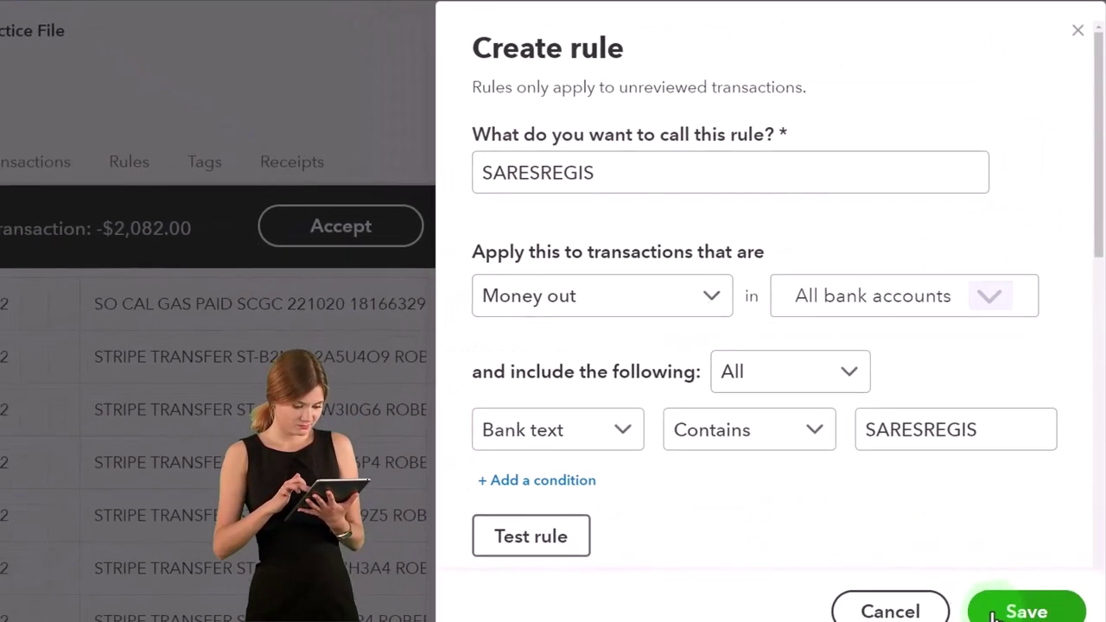
# Step: Save the SARESREGIS rule, leaving 83 transactions in the For review list
pyautogui.click(1002, 596)
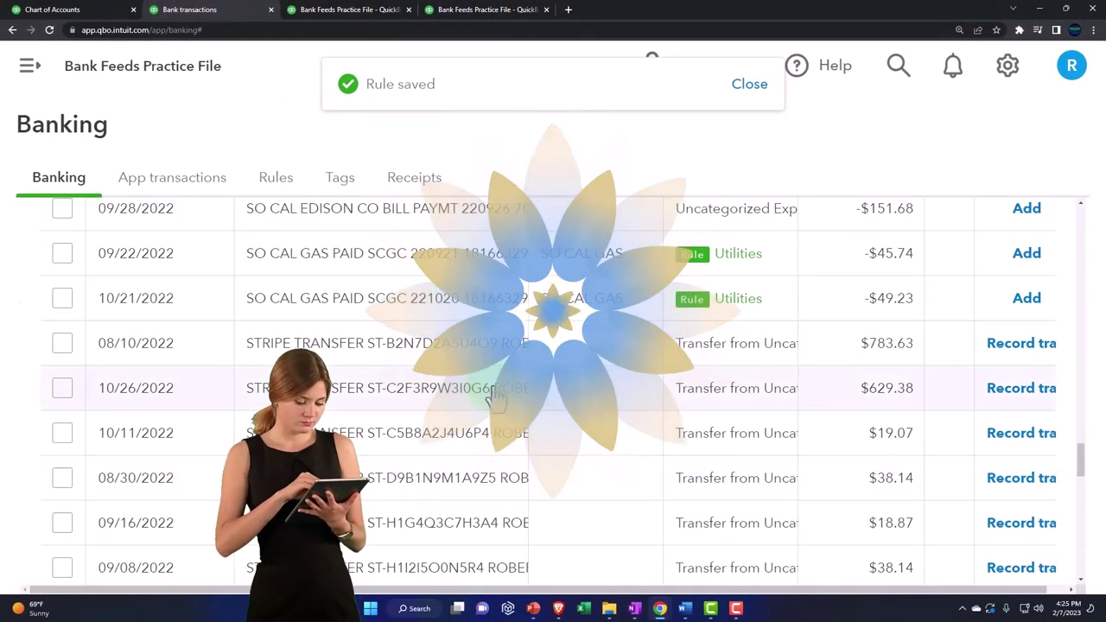
pyautogui.scroll(15, 497, 399)
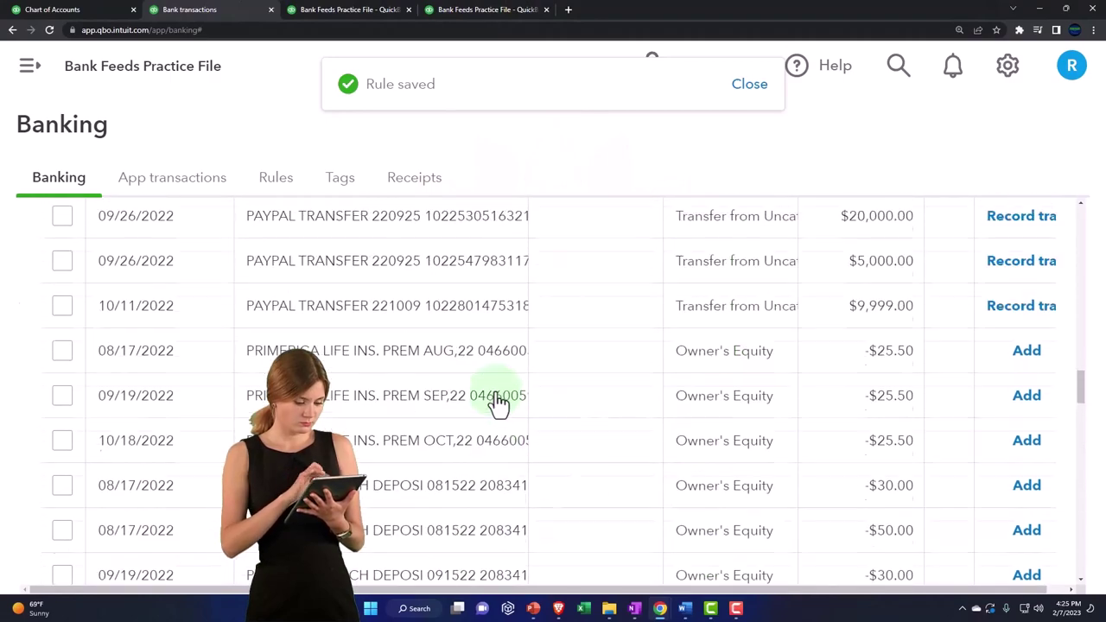
pyautogui.scroll(20, 497, 399)
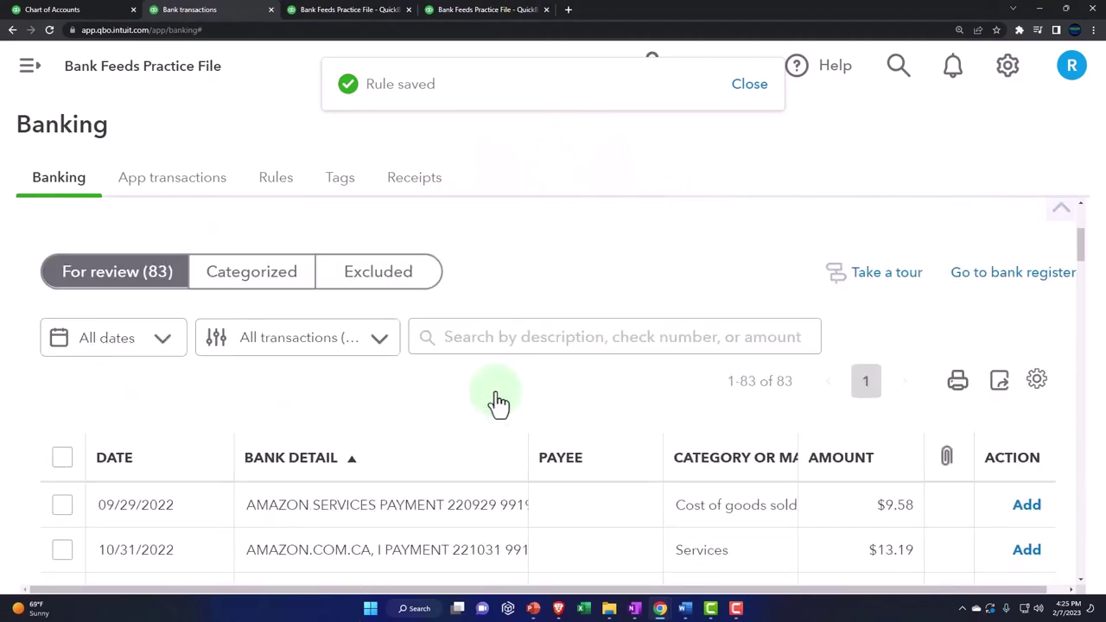
pyautogui.scroll(-1, 449, 427)
pyautogui.click(350, 451)
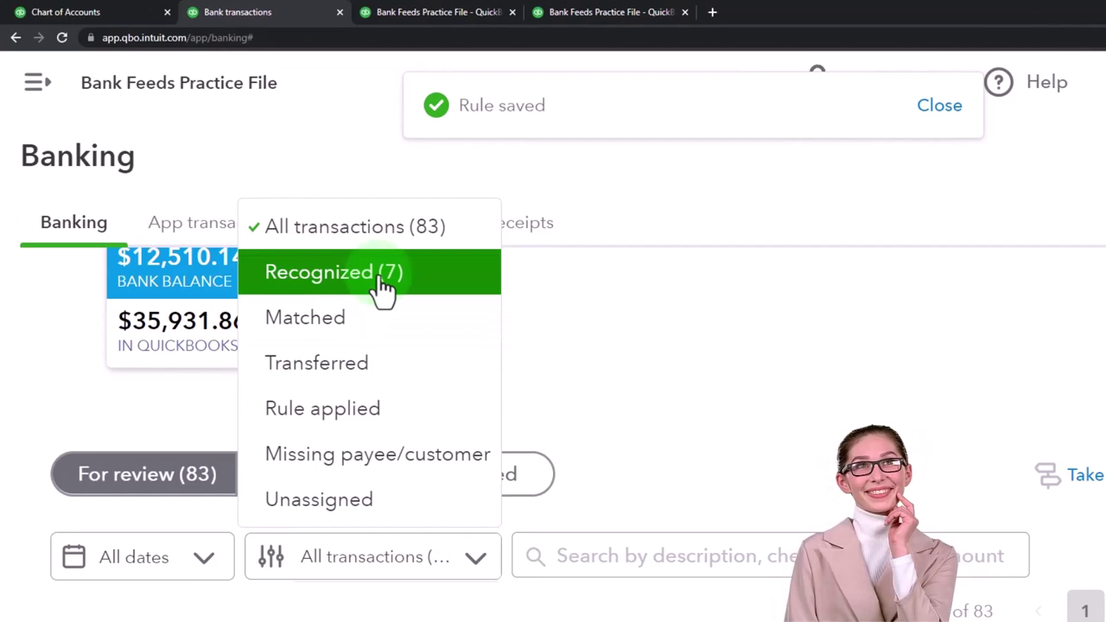
# Step: Filter to Recognized (7) and expand the 09/02/2022 SARESREGIS entry categorized as Equipment
pyautogui.click(383, 289)
pyautogui.scroll(-3, 470, 461)
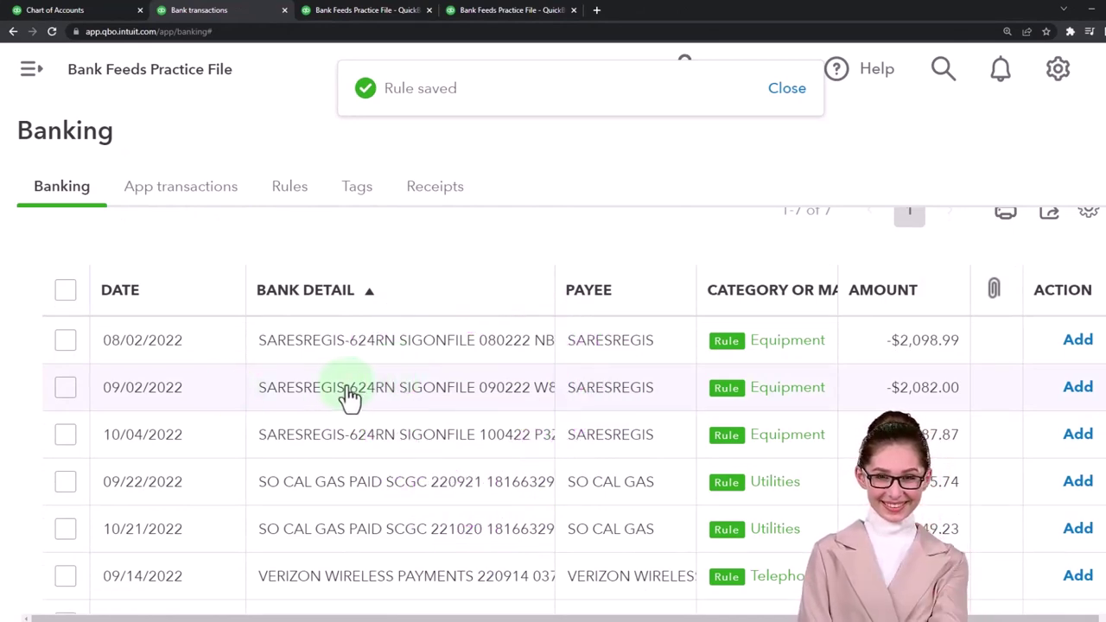
pyautogui.click(350, 395)
pyautogui.scroll(-1, 345, 388)
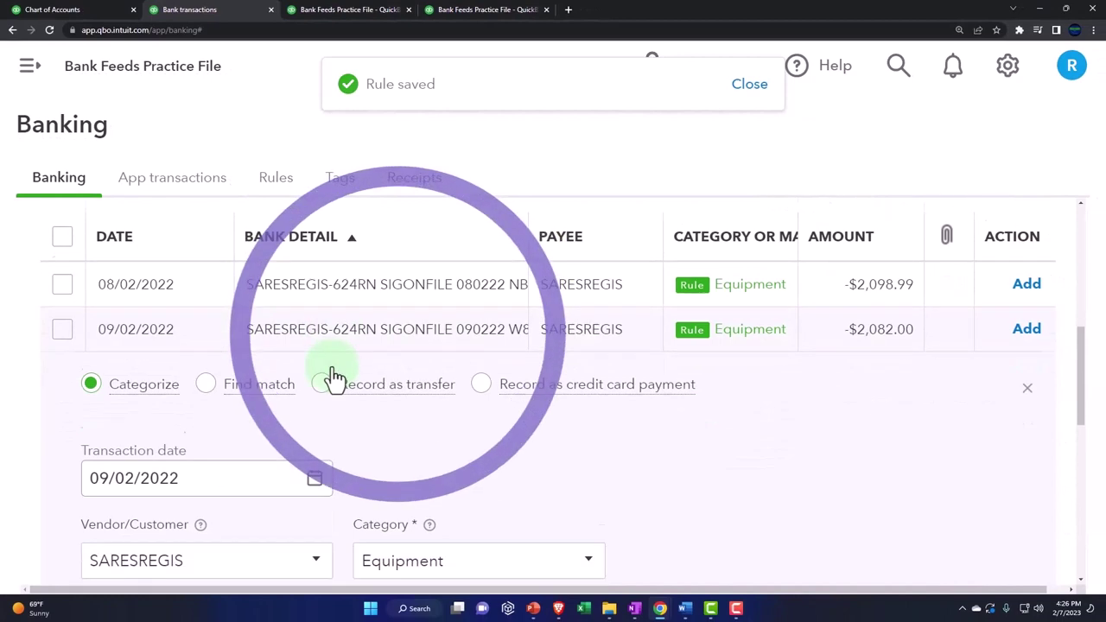
pyautogui.scroll(-3, 336, 377)
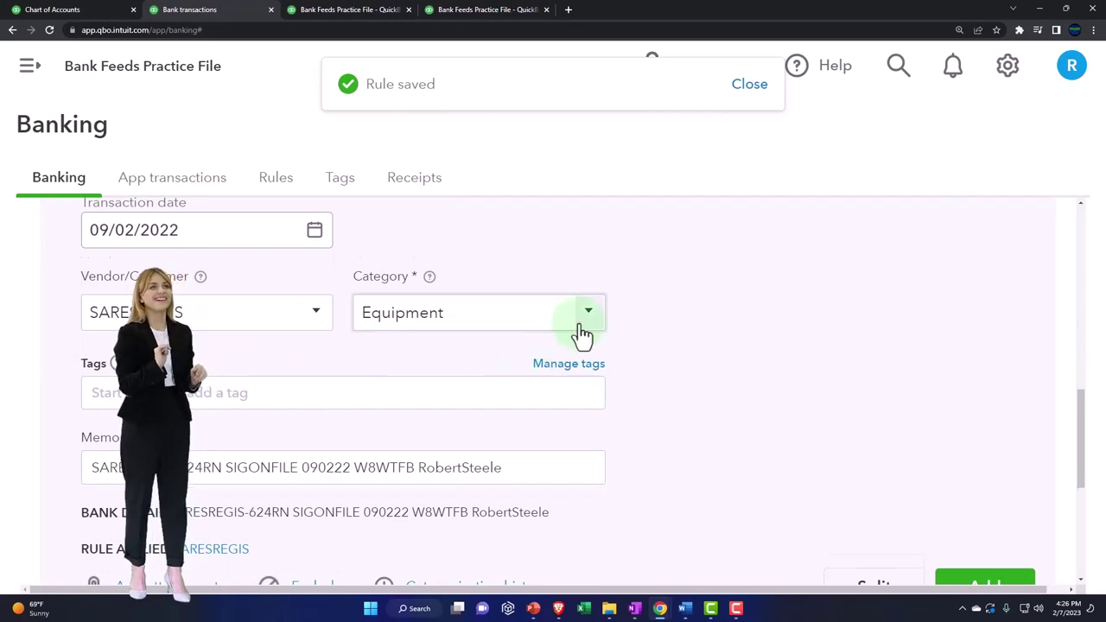
pyautogui.scroll(-1, 586, 327)
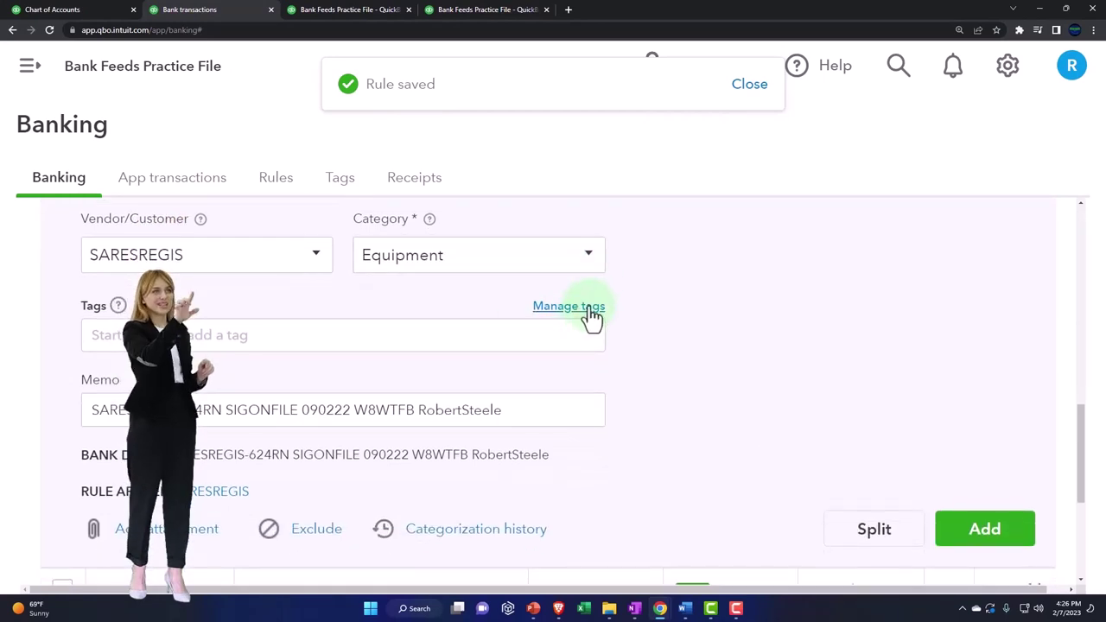
pyautogui.click(867, 528)
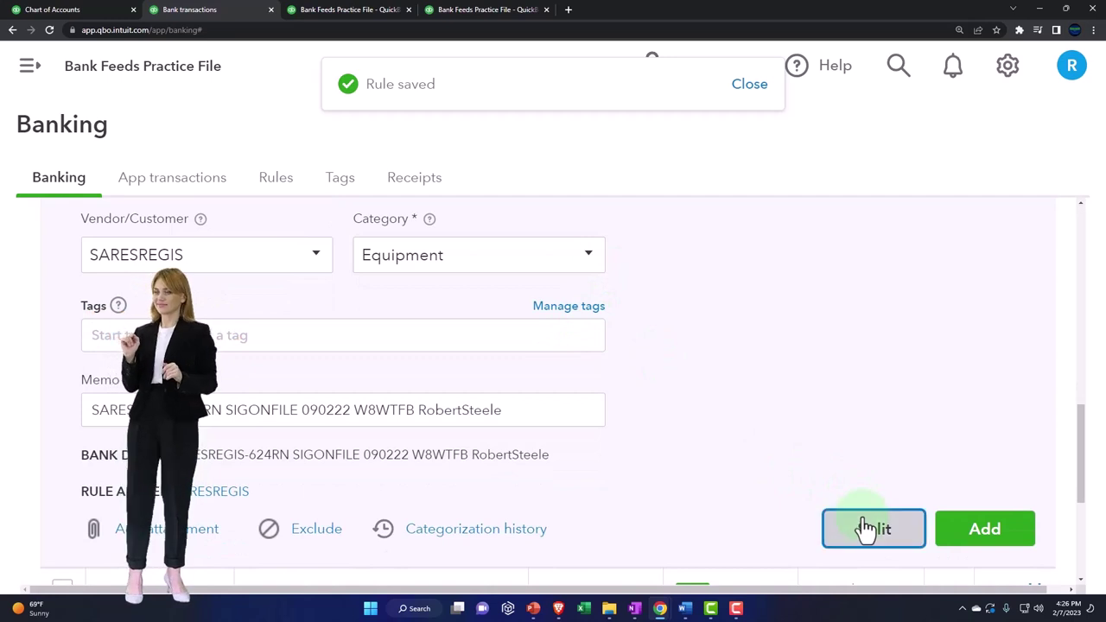
pyautogui.scroll(-1, 635, 445)
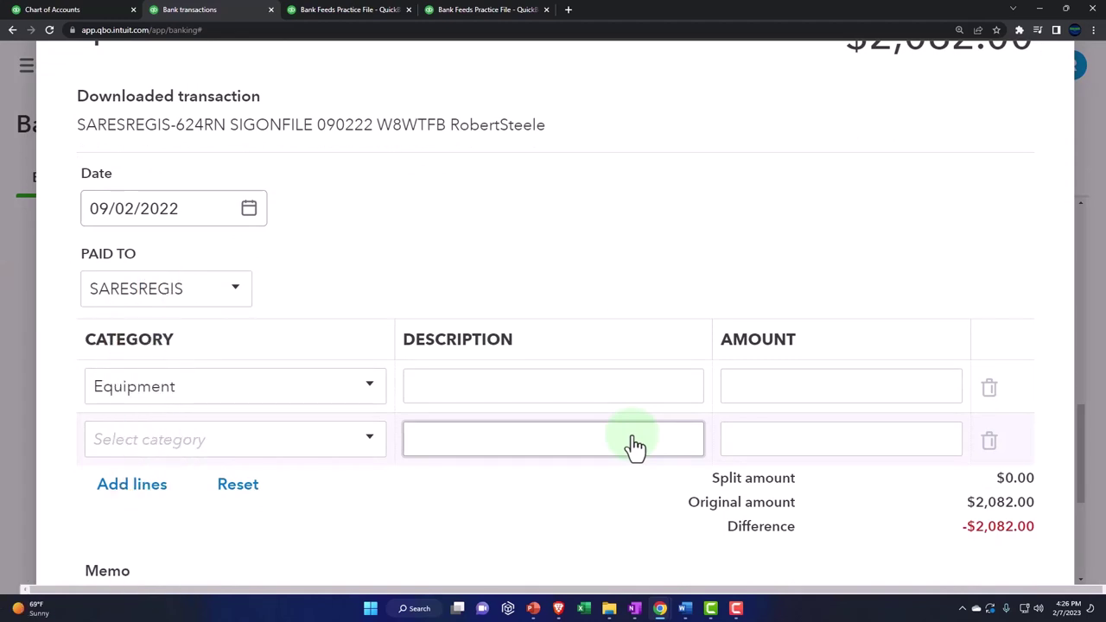
pyautogui.scroll(2, 635, 445)
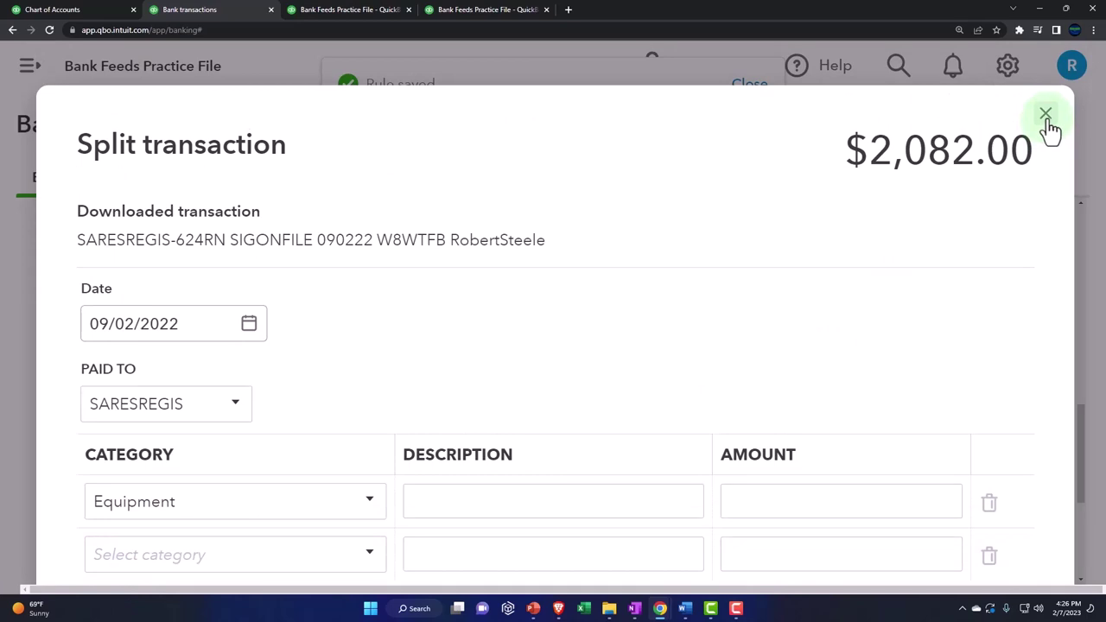
pyautogui.click(1046, 117)
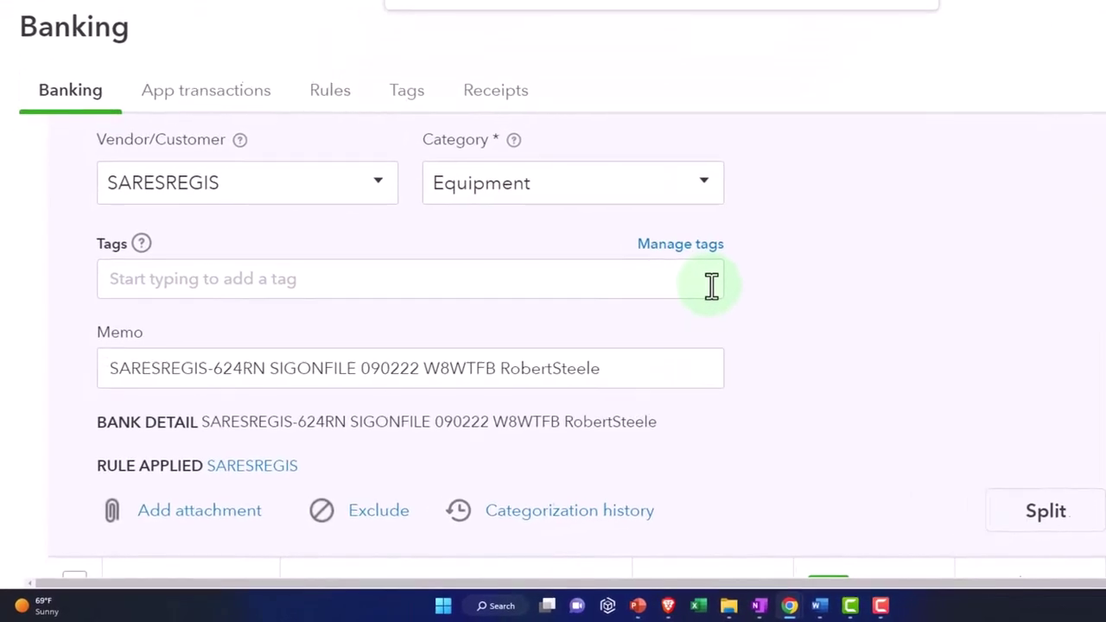